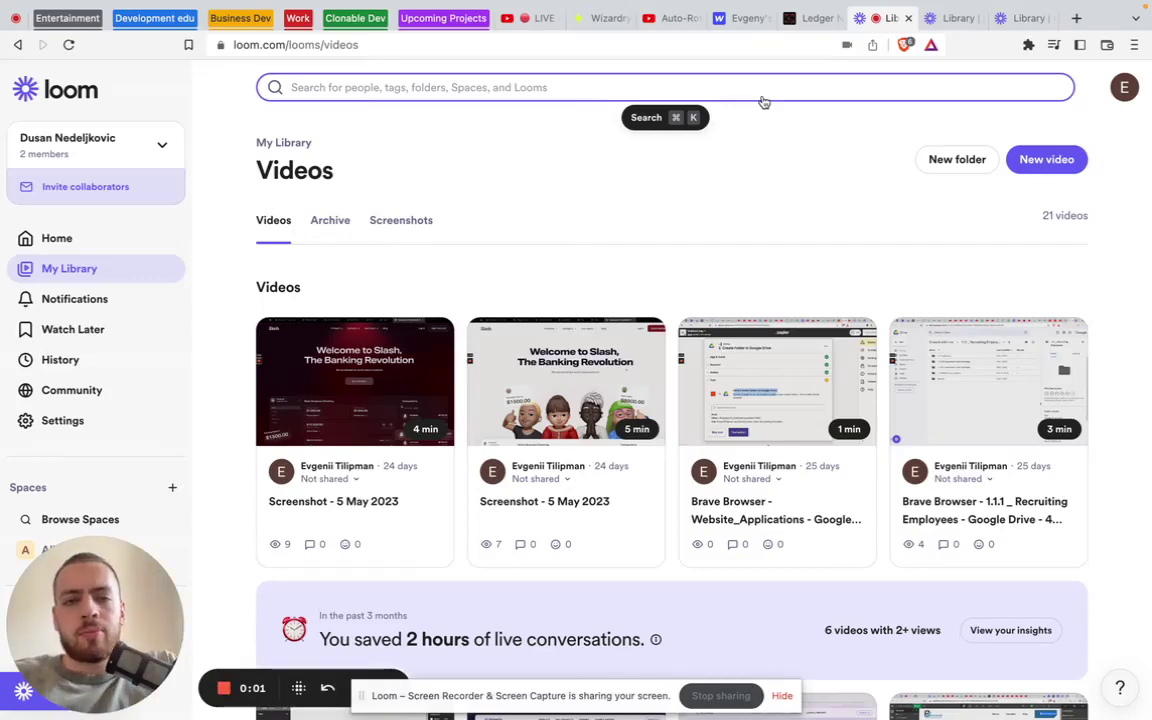
Switch to the live Ledger Nano X site tab and hide DevTools.
click(812, 18)
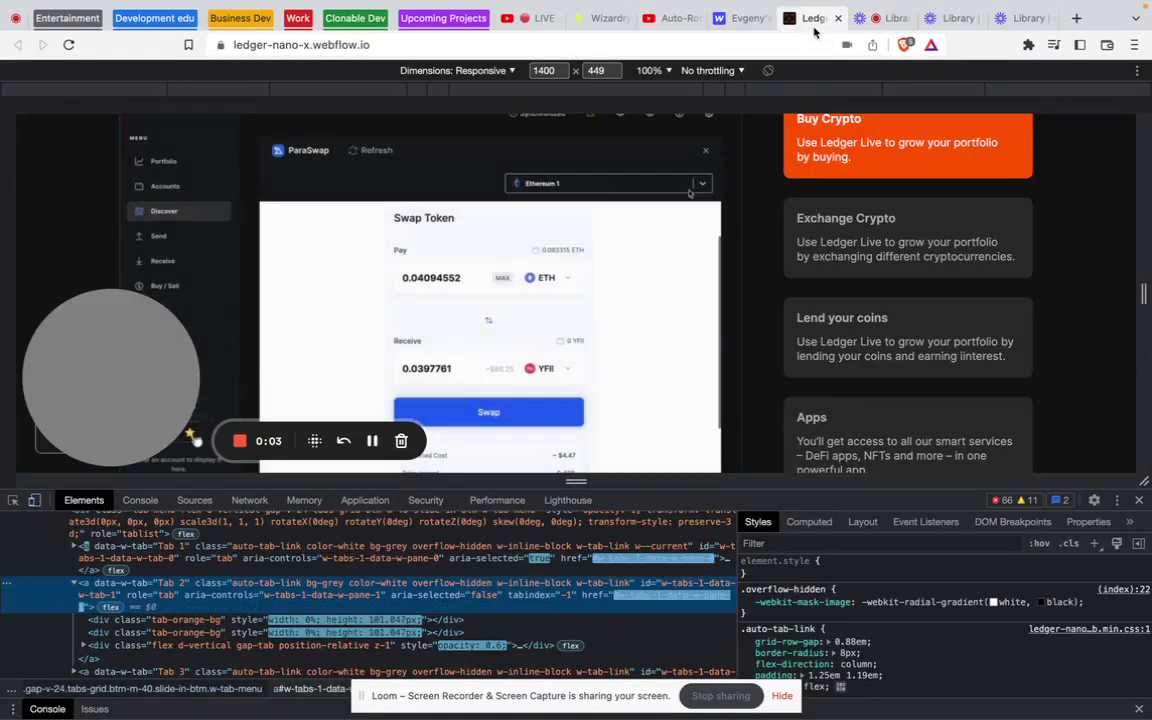
key(super+alt+i)
scroll(625, 275, up, 4)
scroll(621, 290, up, 15)
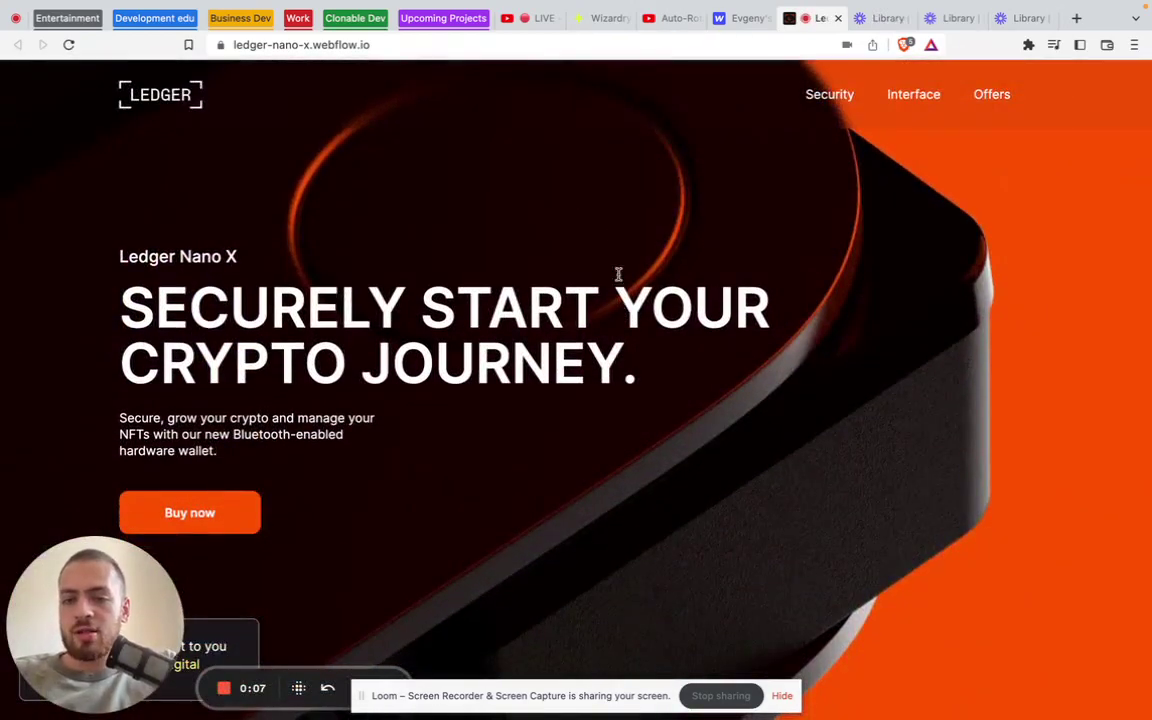
Scroll down to the auto-cycling 'Buy, exchange and grow your crypto' tabs section.
scroll(544, 327, down, 10)
scroll(544, 327, down, 8)
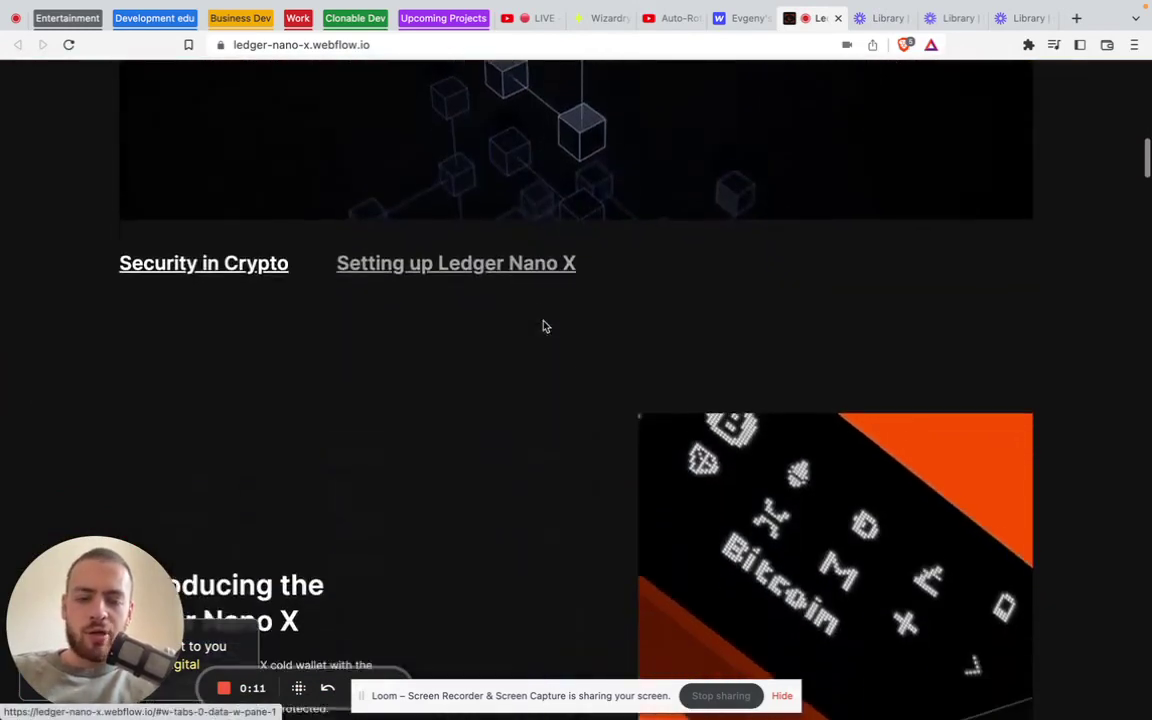
scroll(544, 327, down, 8)
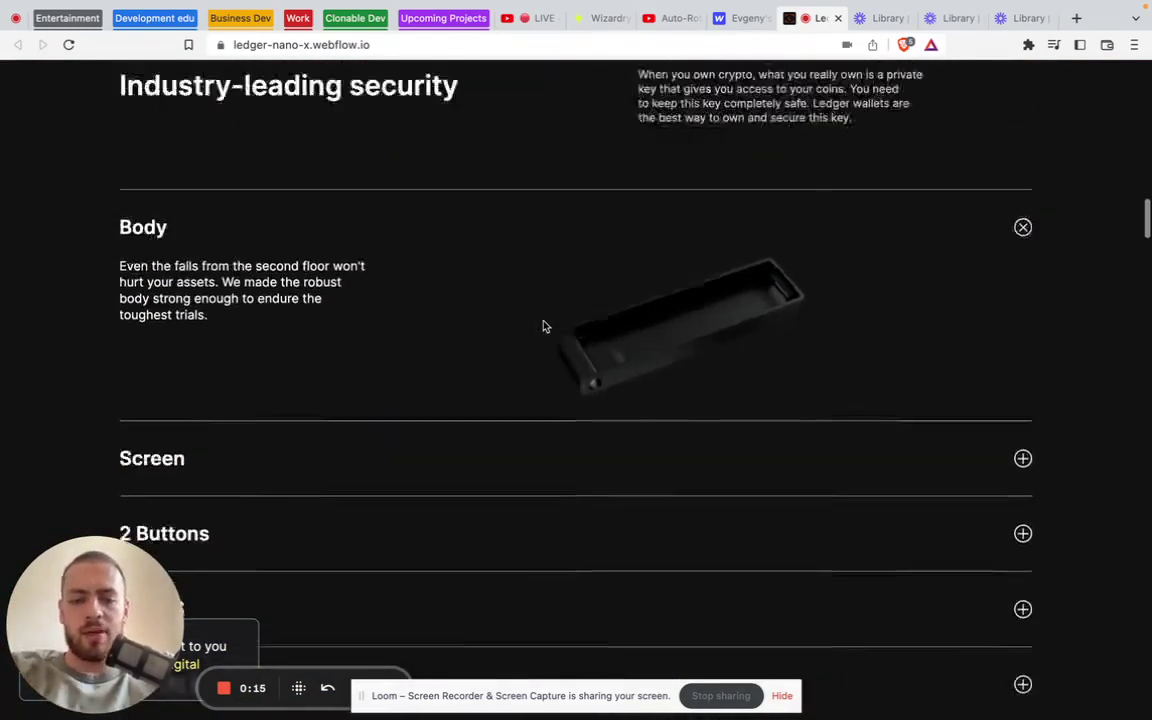
scroll(544, 327, up, 10)
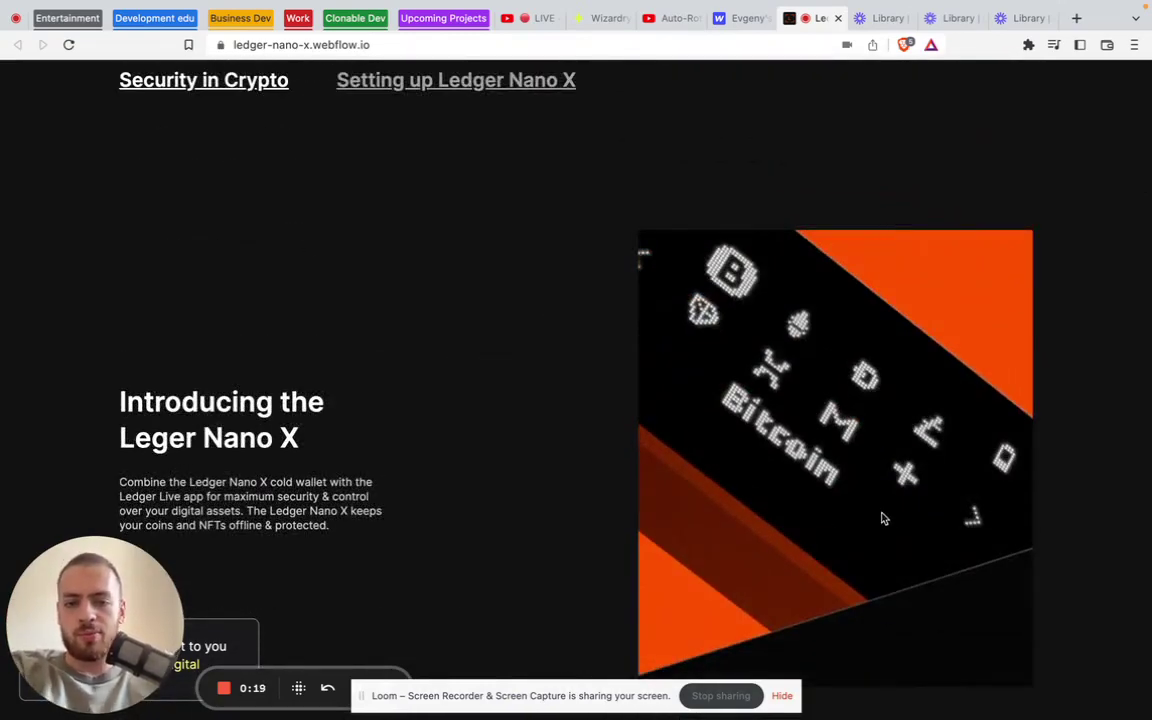
scroll(918, 635, down, 15)
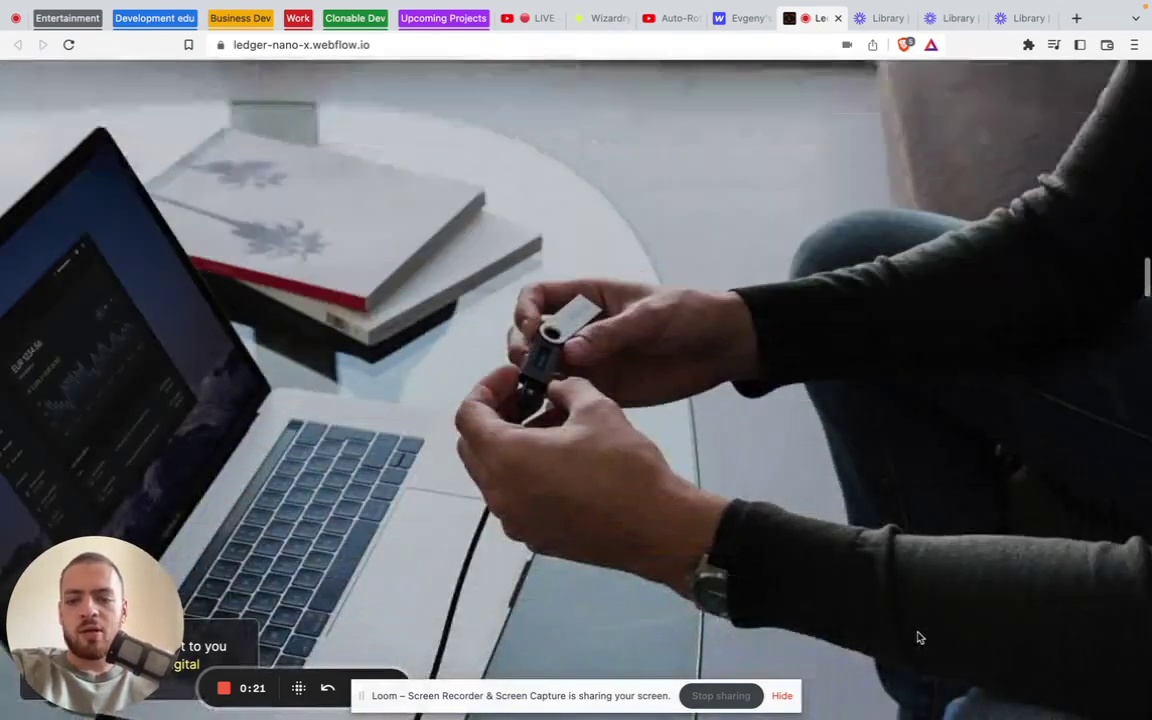
scroll(918, 636, down, 10)
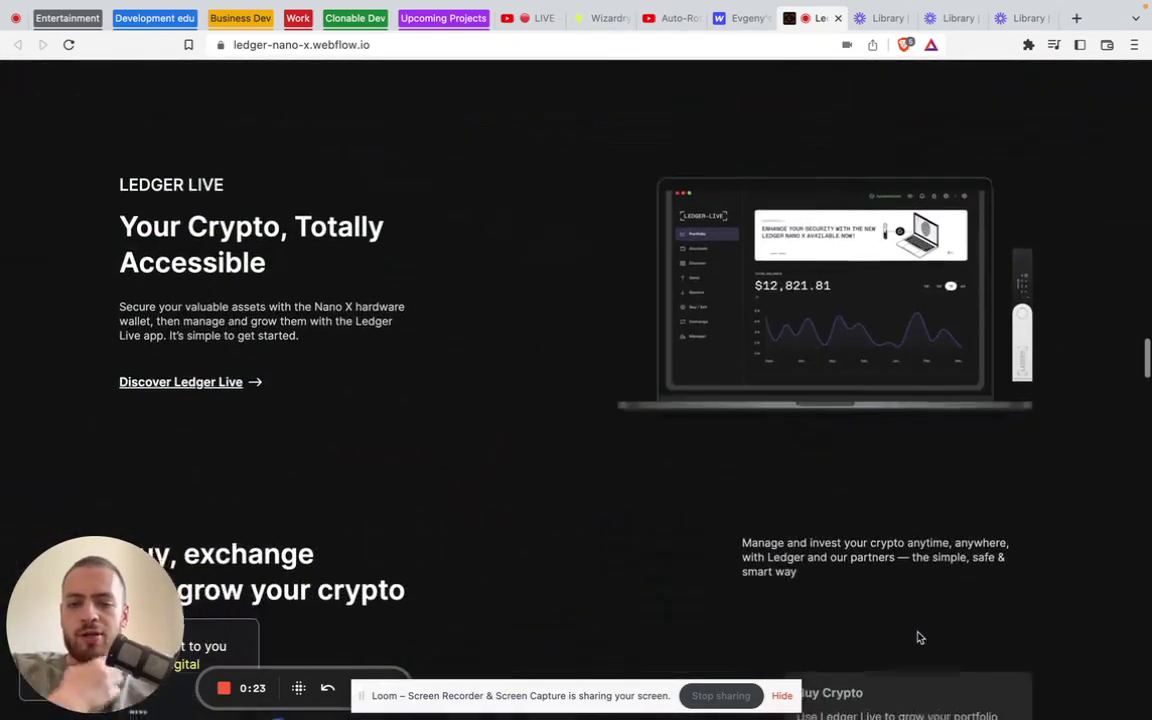
scroll(920, 637, down, 5)
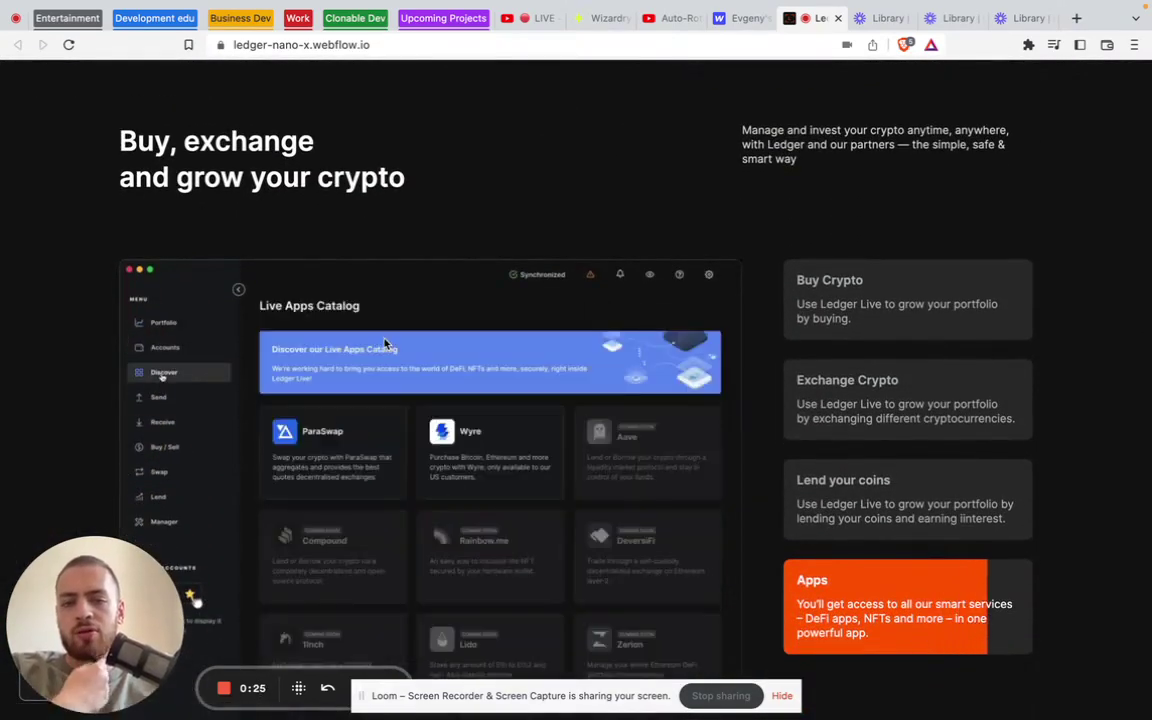
scroll(848, 489, down, 2)
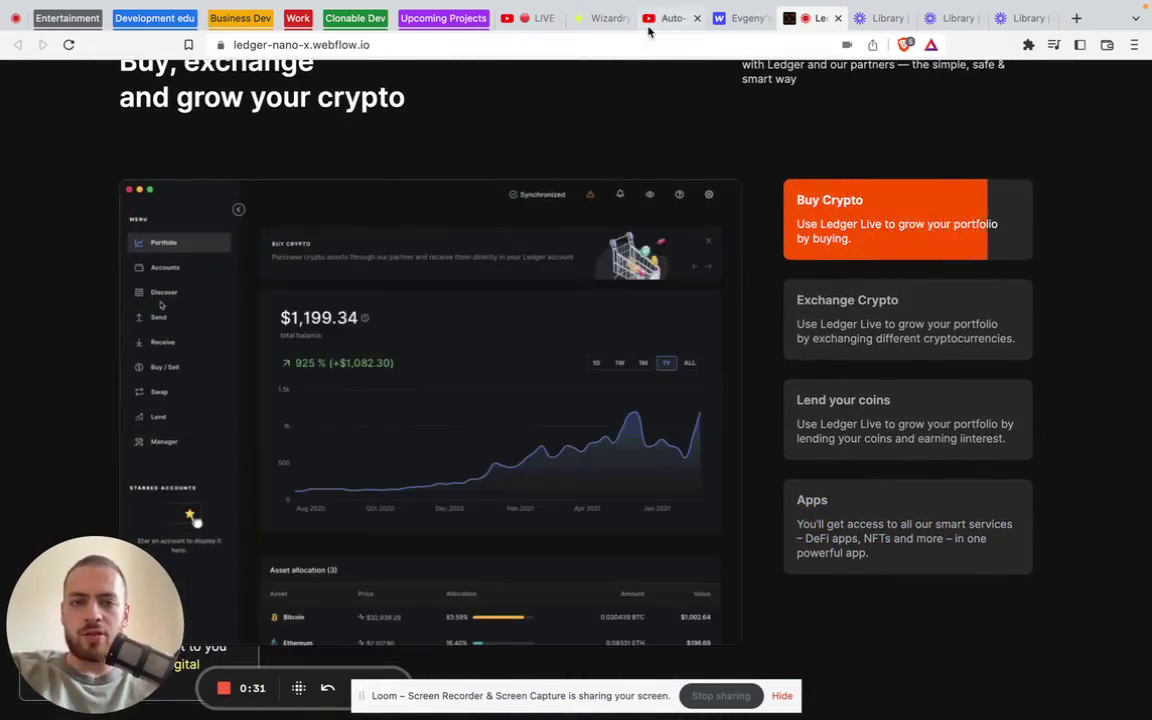
click(653, 24)
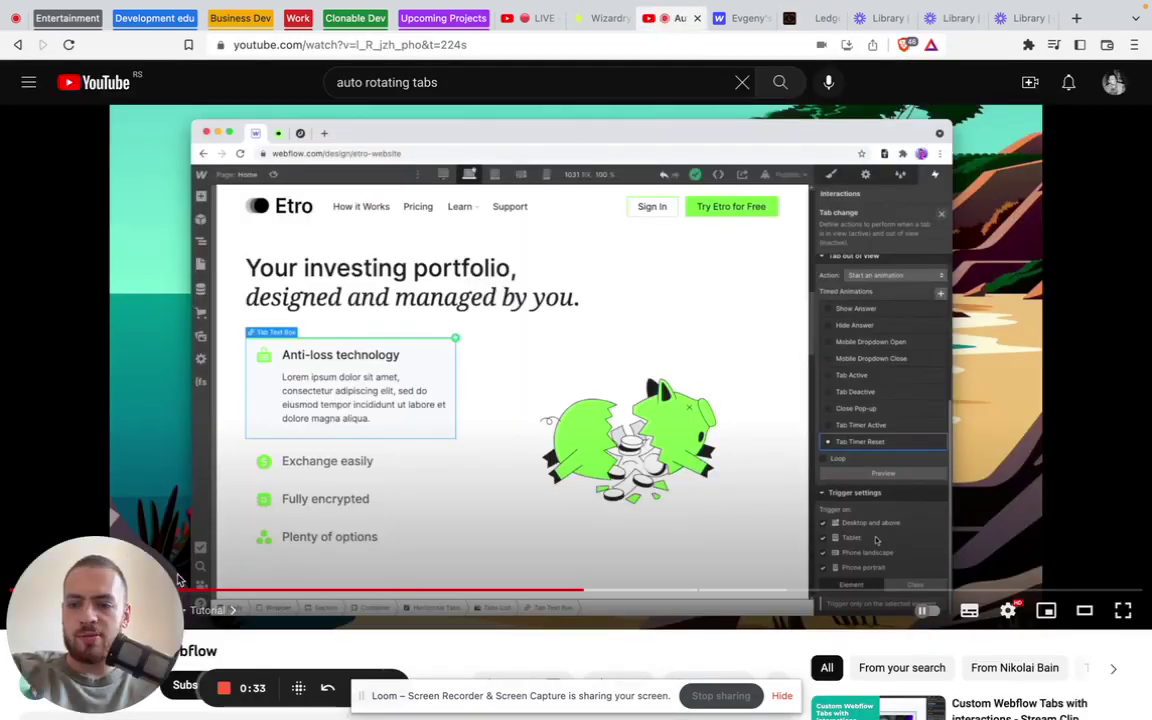
drag(178, 580, 140, 588)
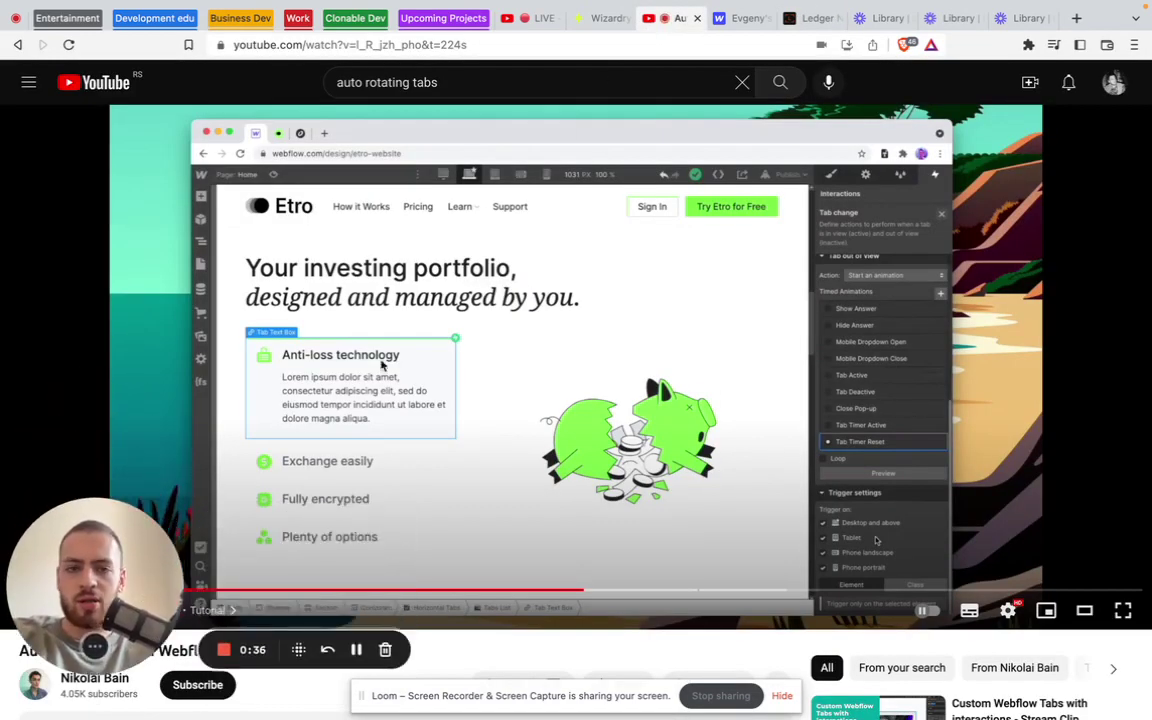
click(816, 13)
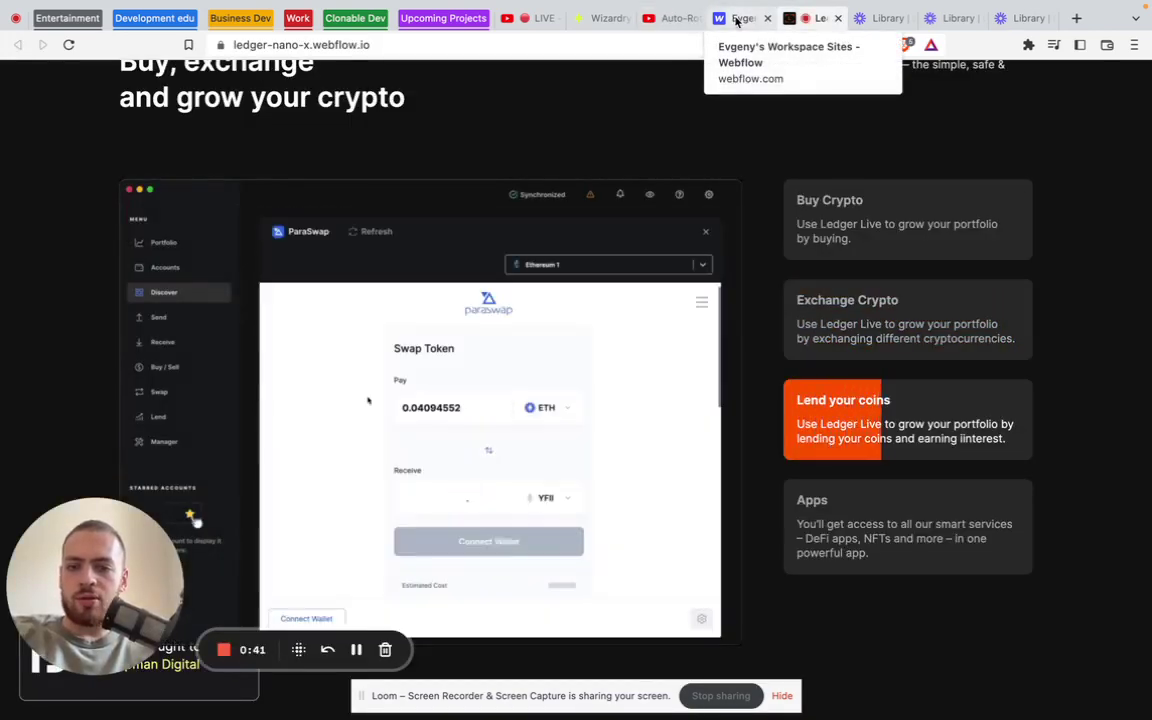
Open the ledger-nano-x project's Home page in the Designer and scroll to the crypto tabs.
click(738, 18)
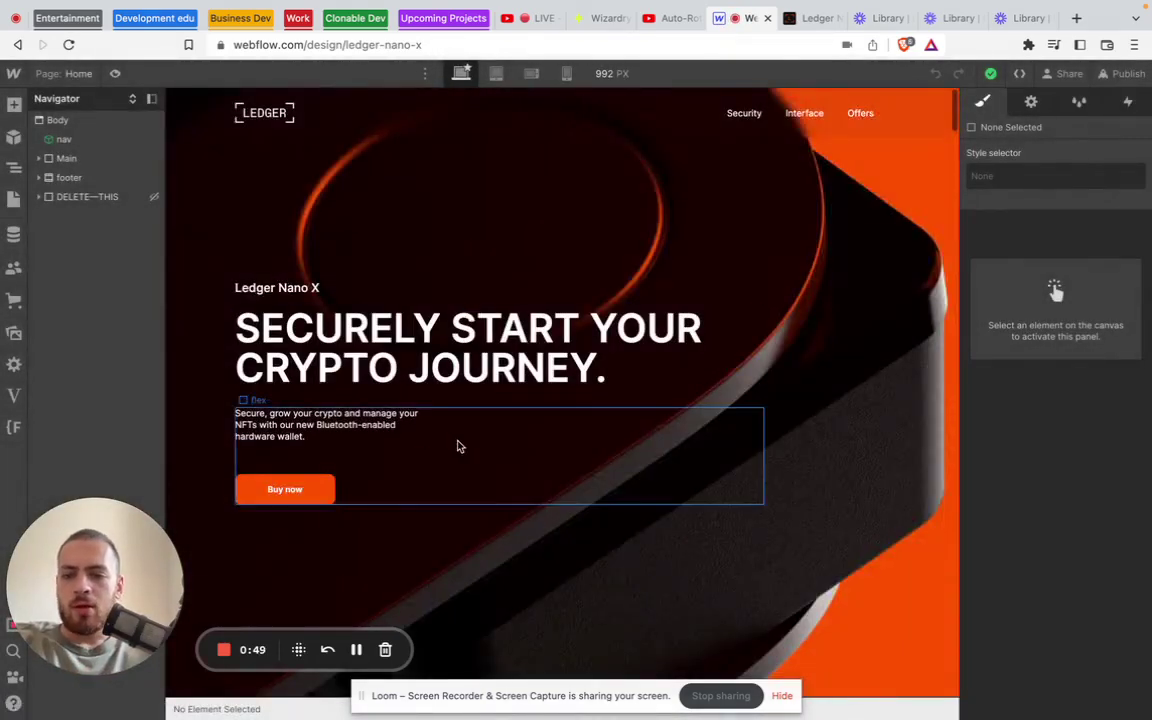
scroll(458, 446, down, 15)
scroll(458, 446, down, 8)
scroll(463, 425, down, 10)
scroll(463, 425, down, 1)
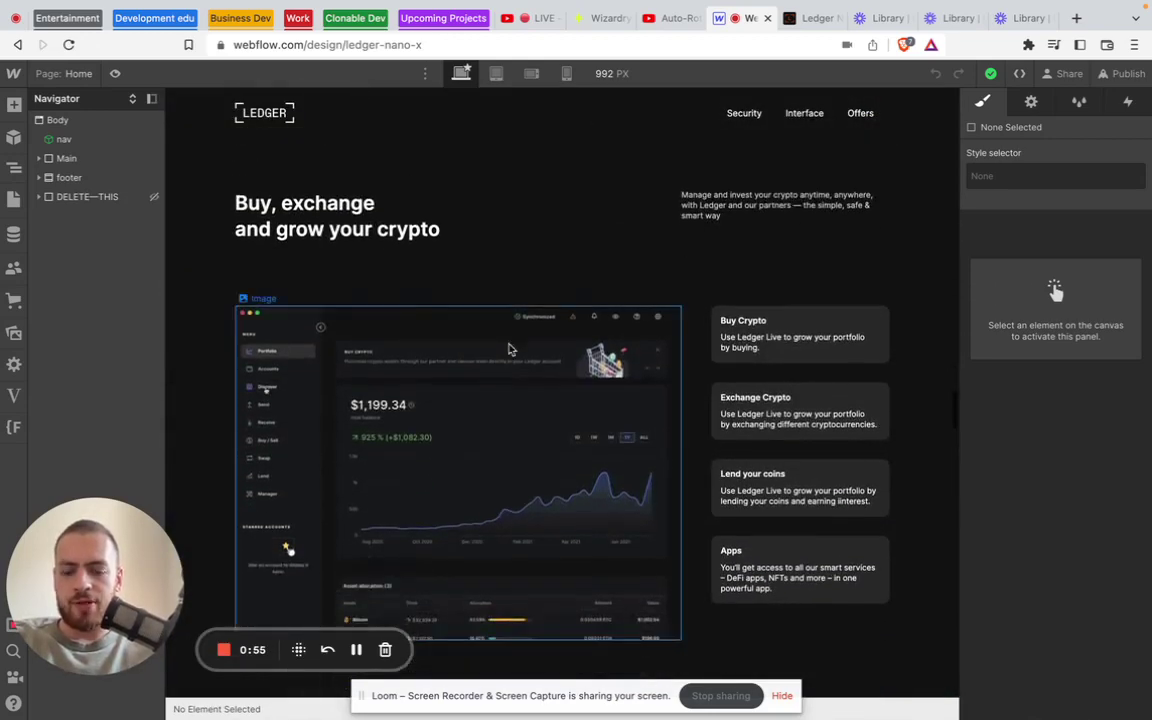
Select the tabs flex block and preview its Scroll into view Grow animation (10% offset, no delay).
click(195, 250)
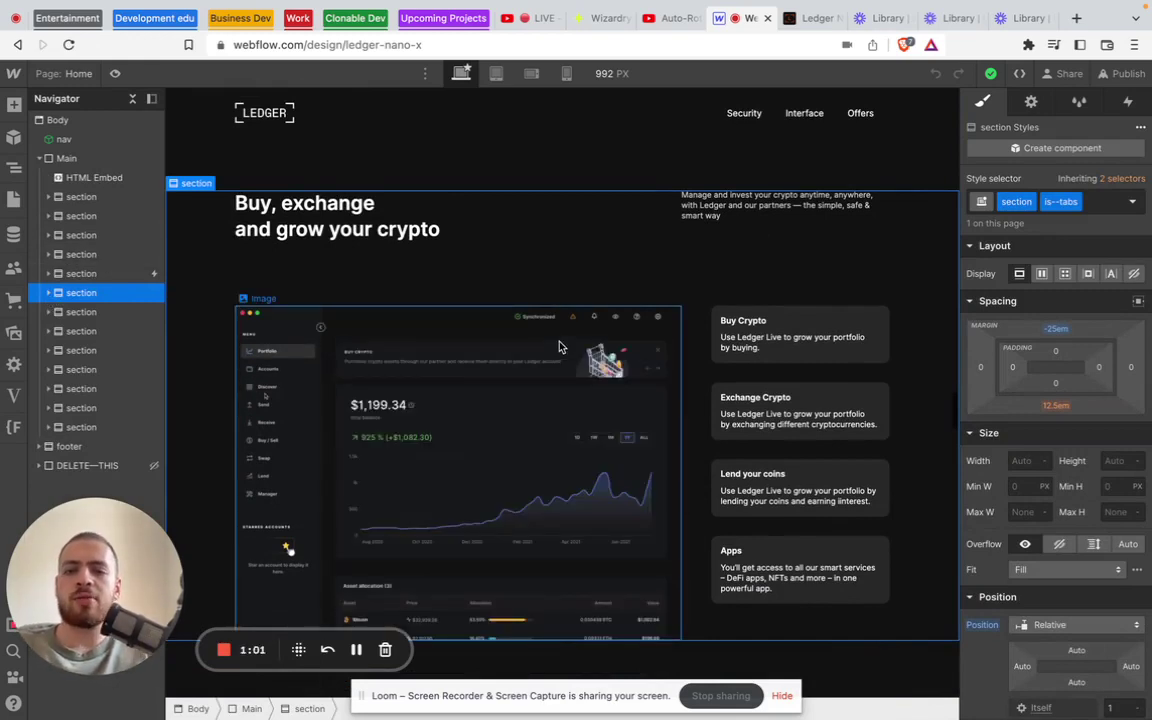
click(445, 279)
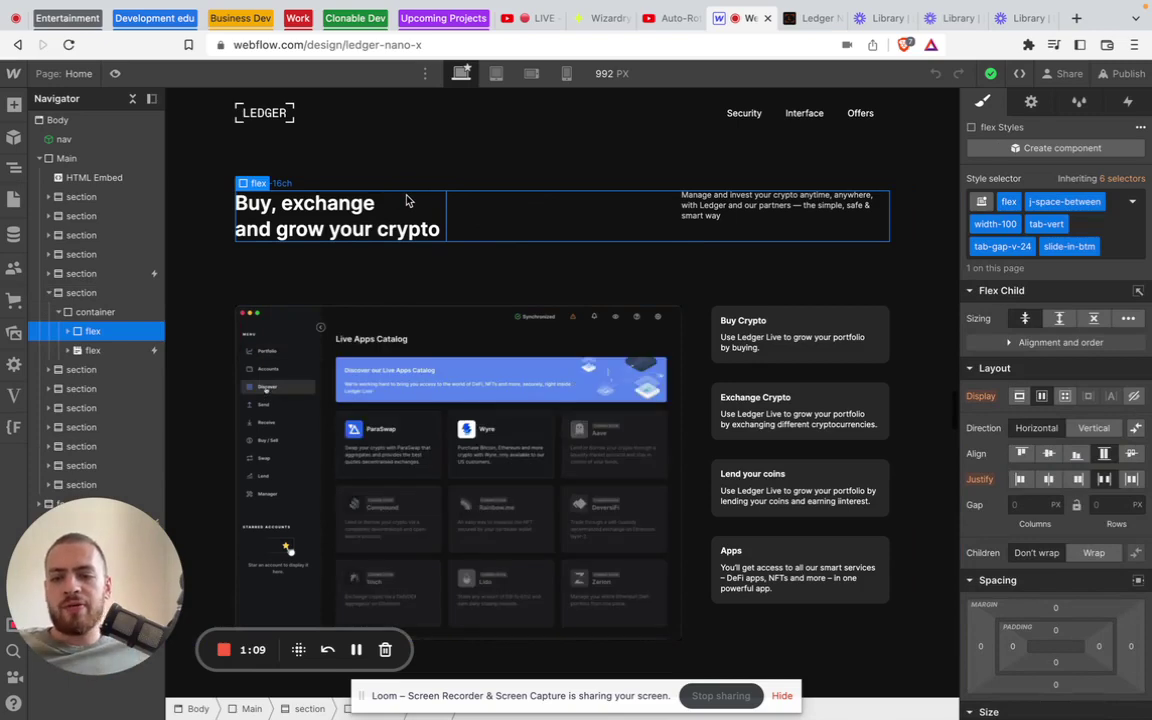
click(86, 350)
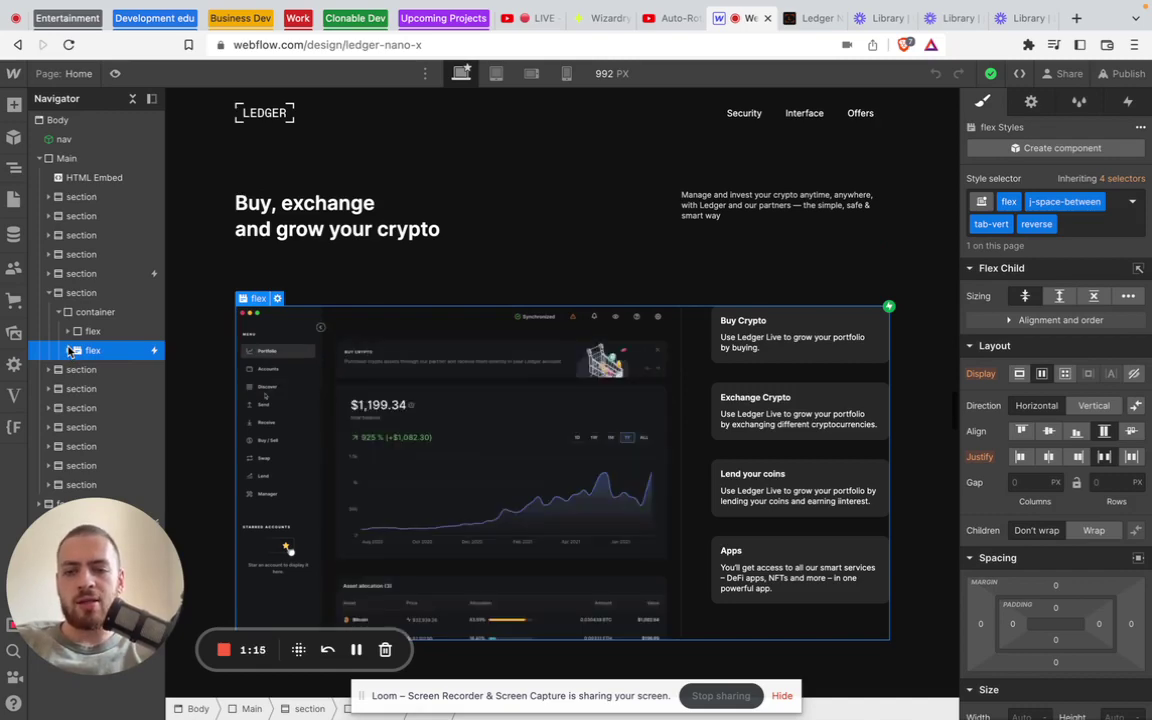
key(h)
click(968, 192)
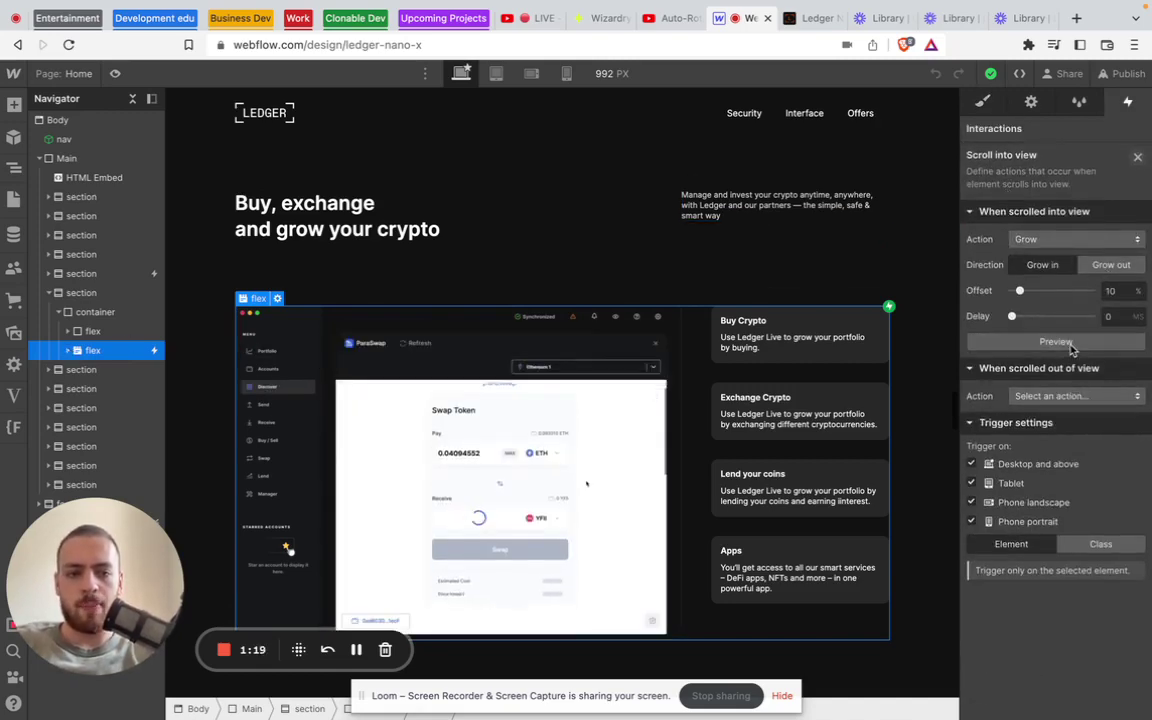
click(1066, 342)
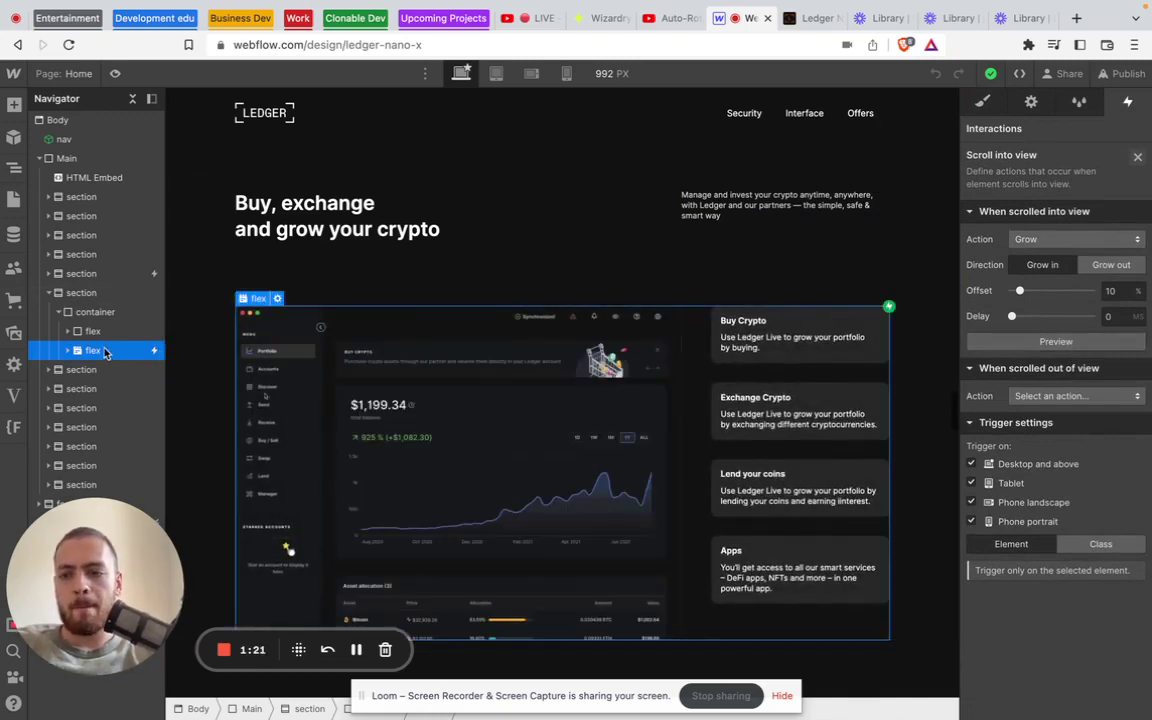
Show the third tab pane image's settings: four tabs, 300 ms fade-in, 100 ms fade-out.
click(110, 369)
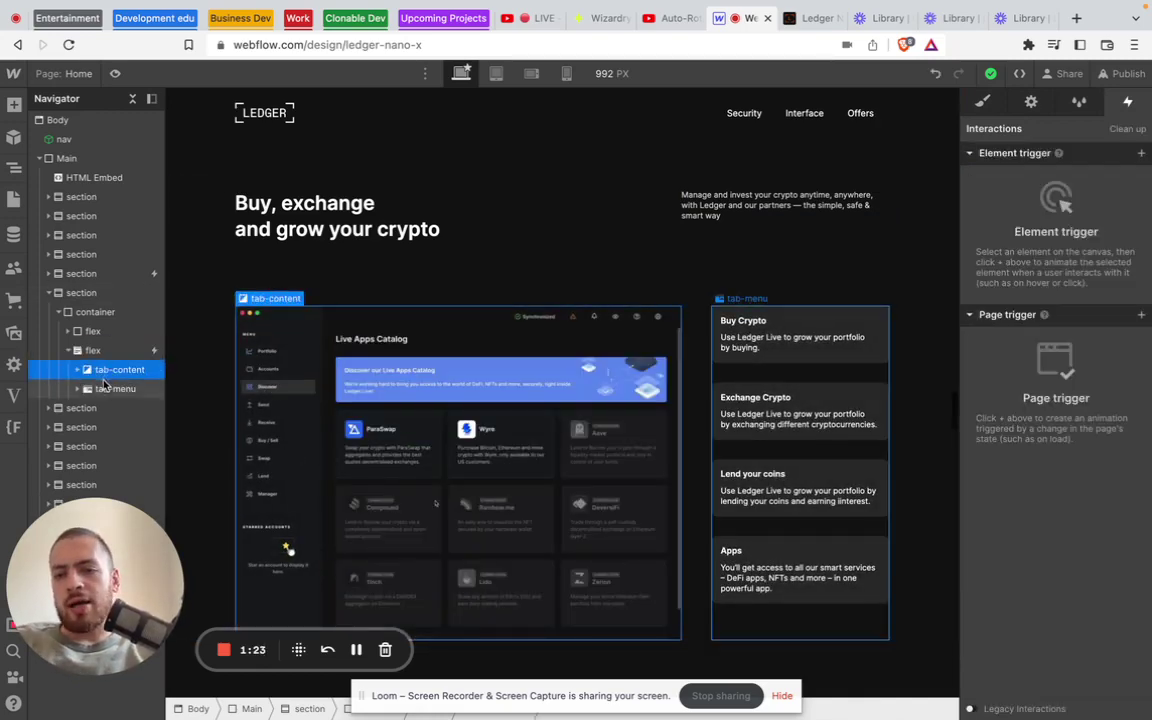
click(112, 388)
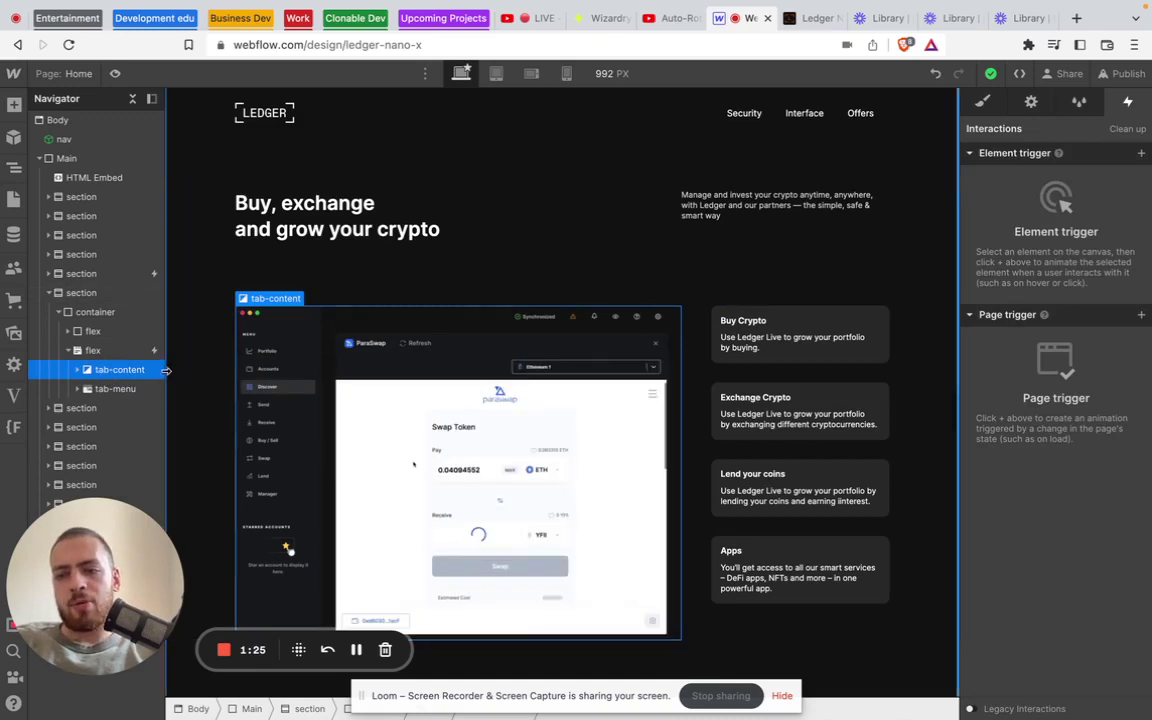
click(82, 371)
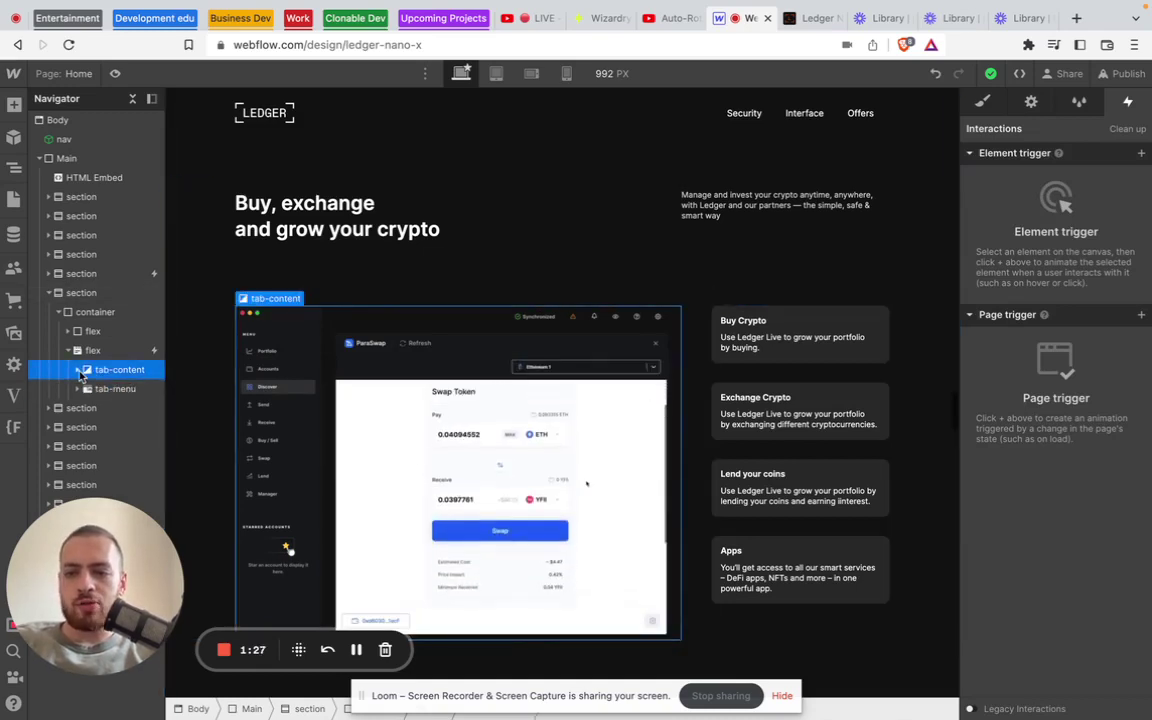
click(108, 389)
click(107, 428)
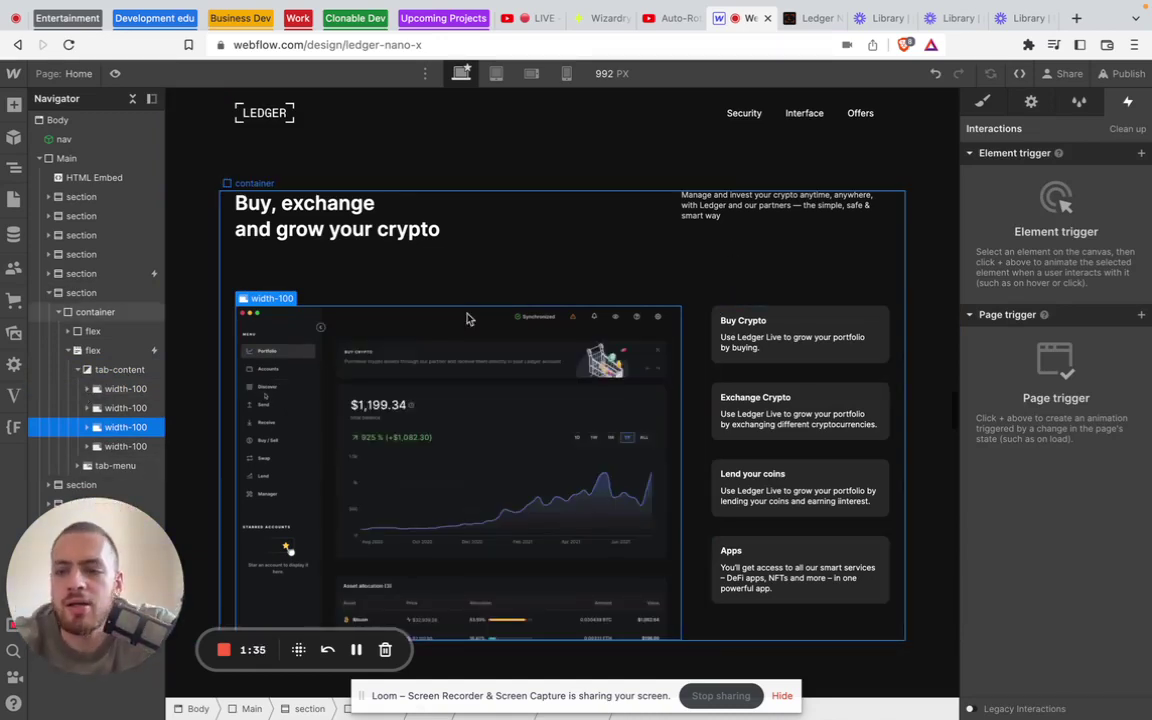
click(393, 360)
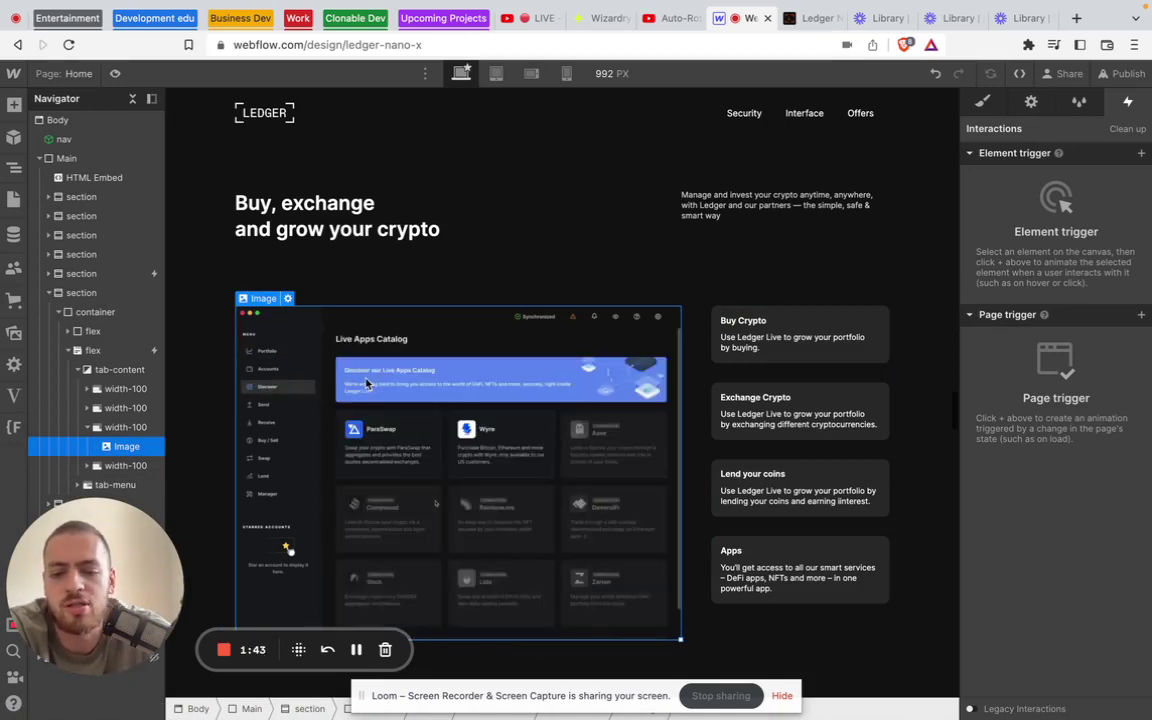
key(d)
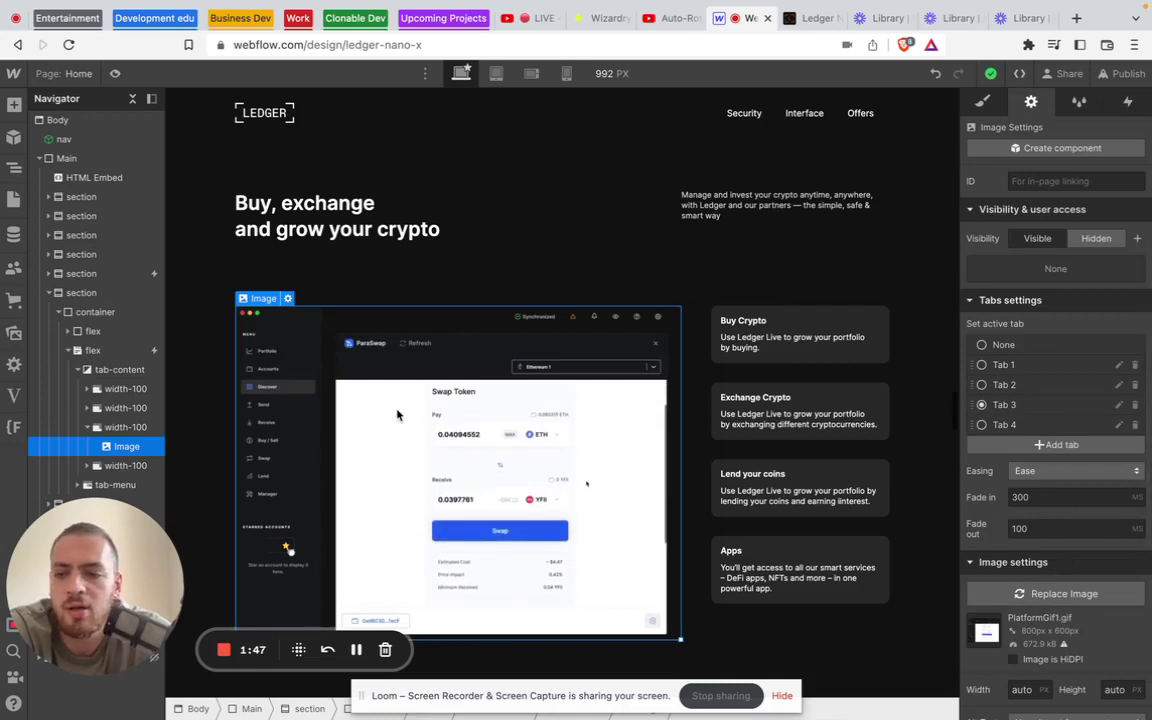
Inspect the Buy Crypto auto-tab-link and its flex and tab-orange-bg children, ending on the tab link.
click(787, 382)
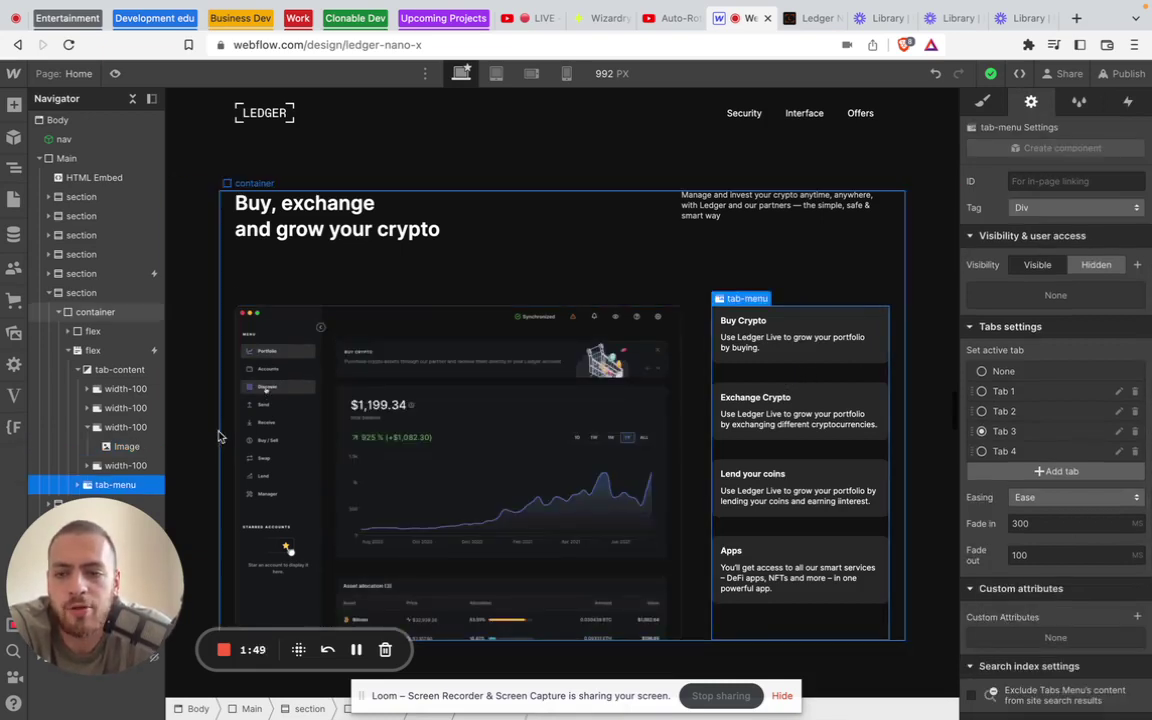
click(77, 485)
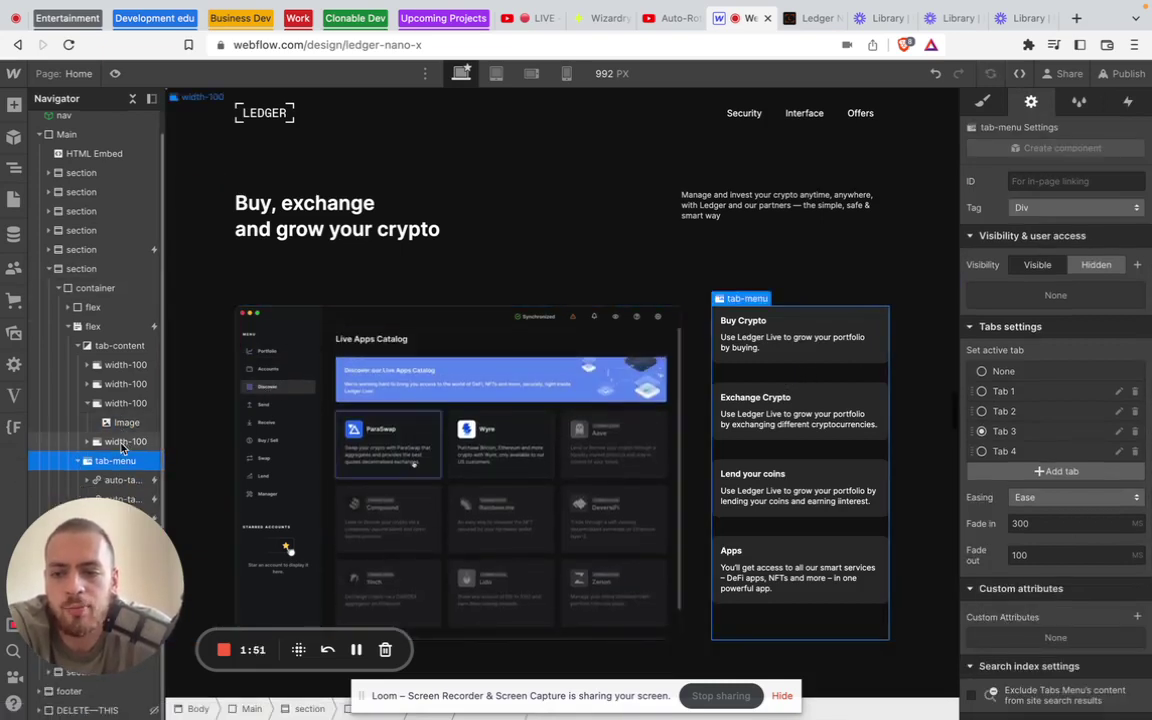
click(120, 480)
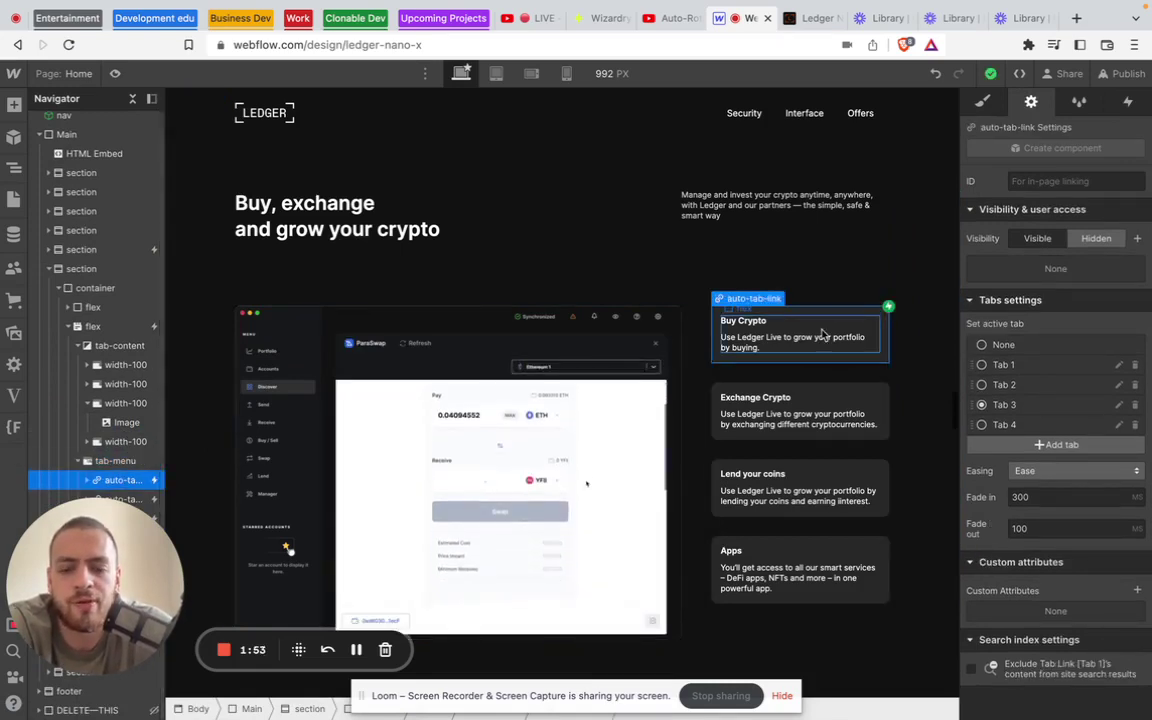
click(822, 334)
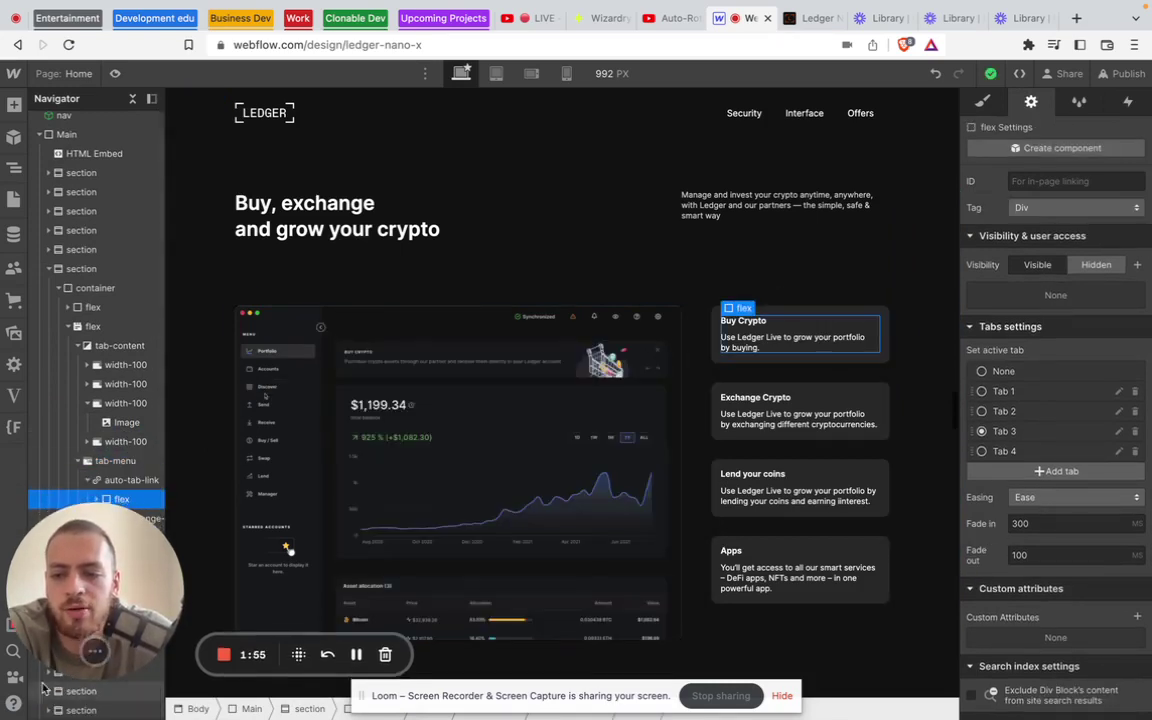
scroll(52, 690, down, 2)
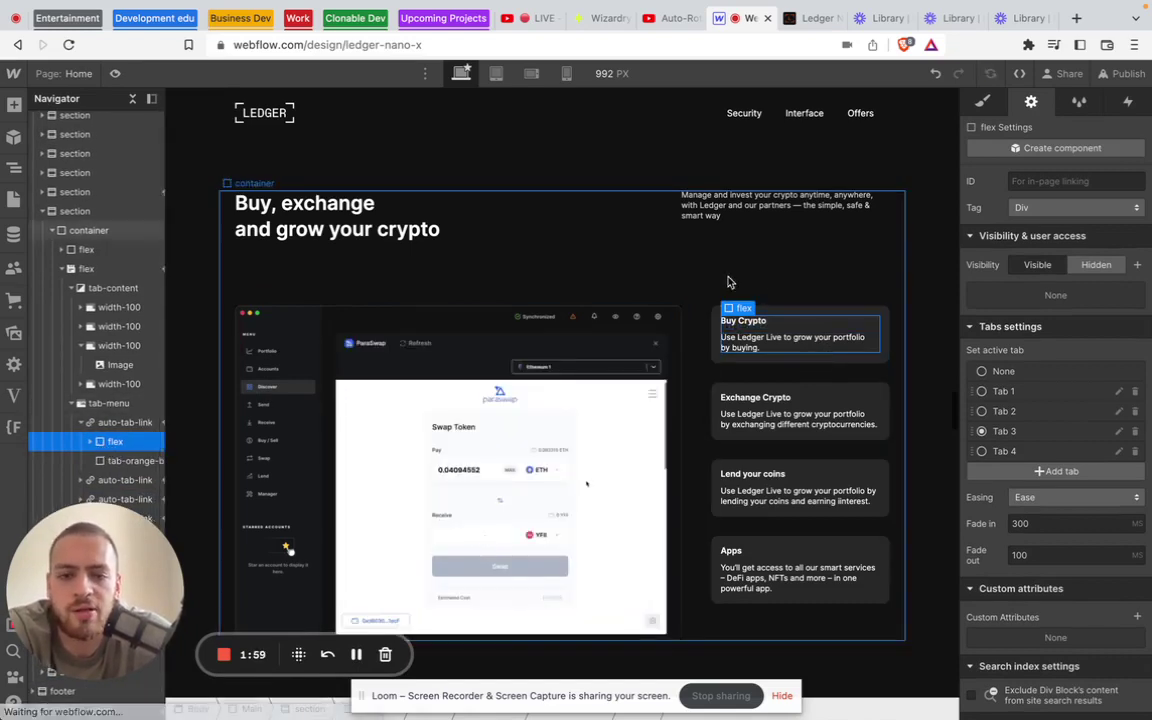
click(130, 461)
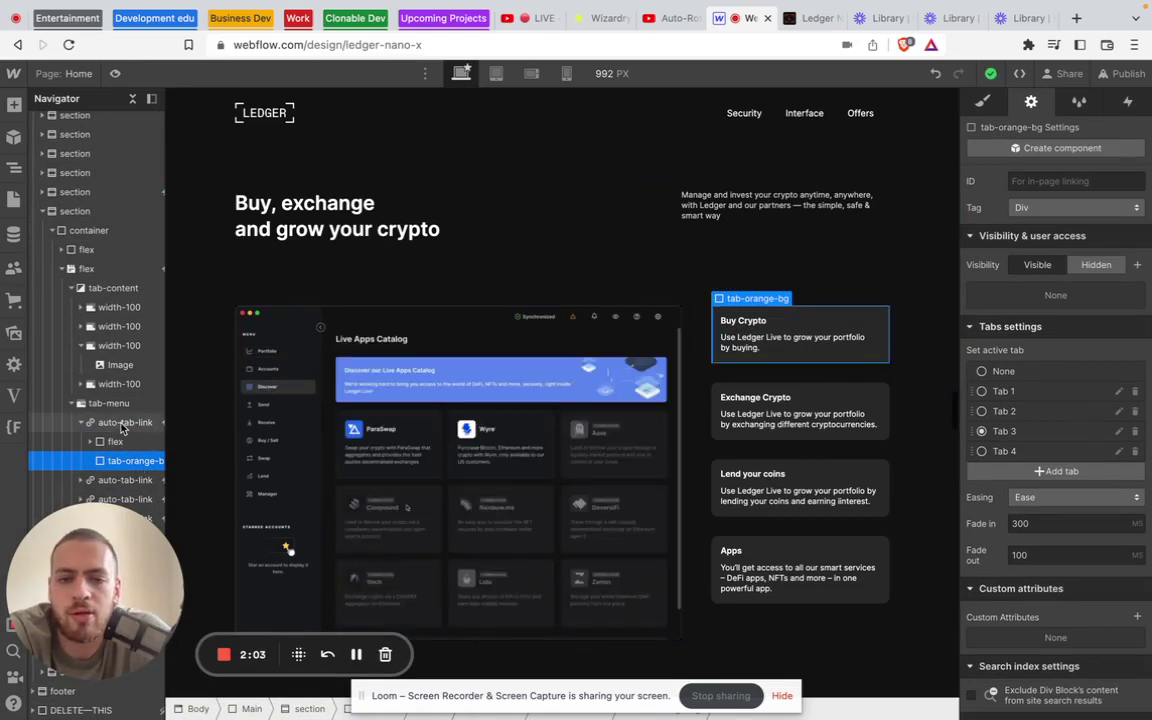
click(123, 424)
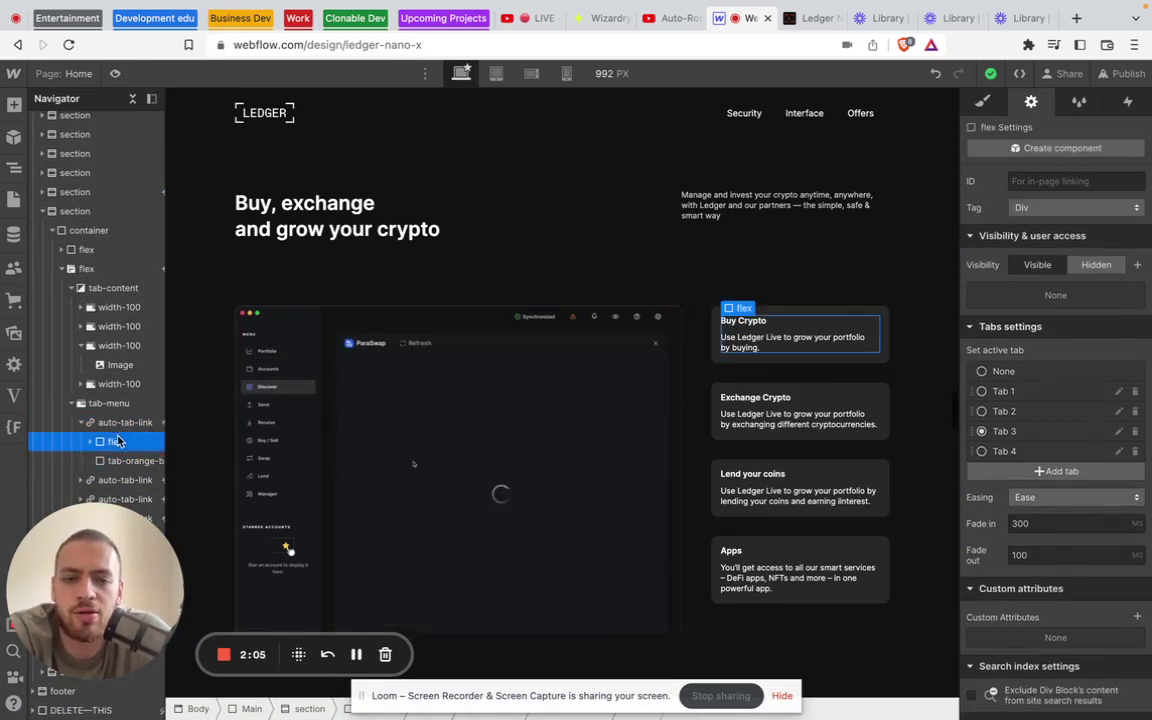
click(114, 461)
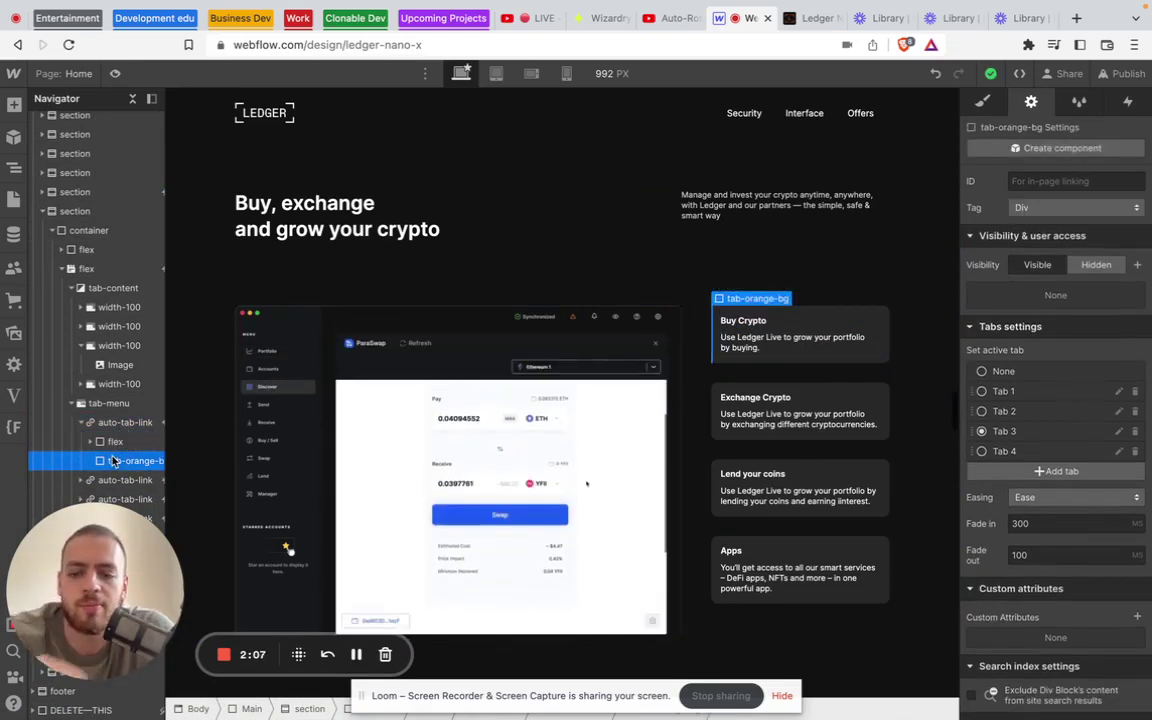
click(128, 423)
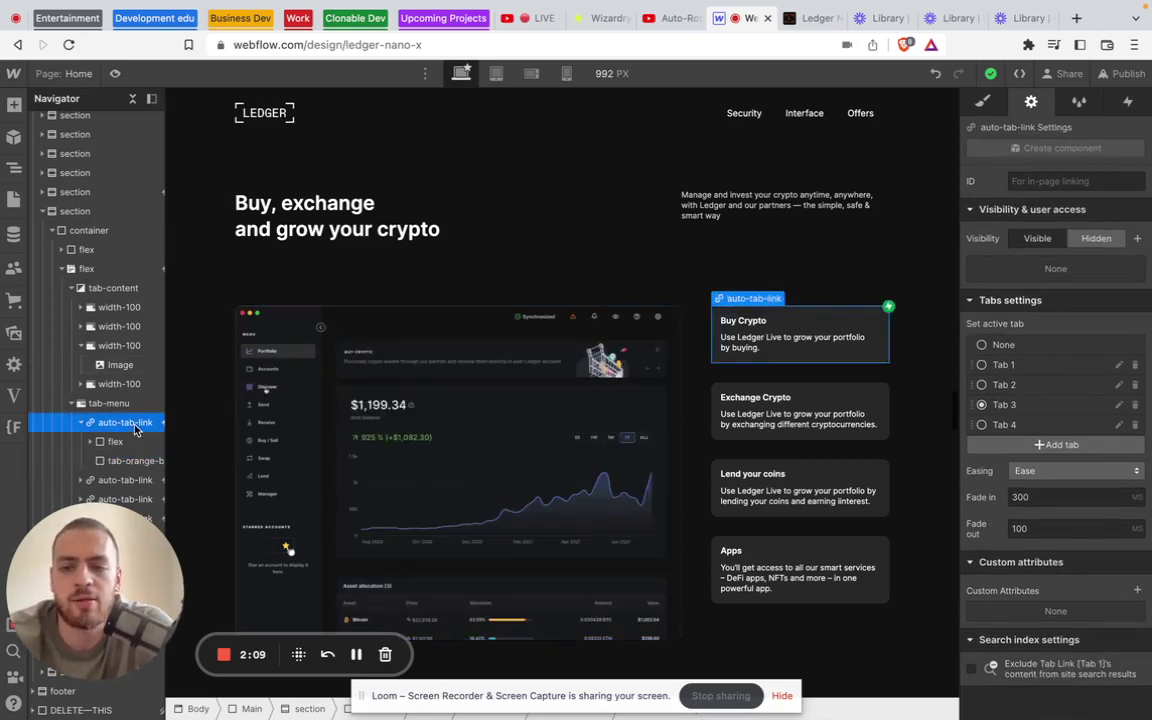
Open the first tab link's Tab change trigger and its auto-changing-tabs animation.
key(h)
click(982, 175)
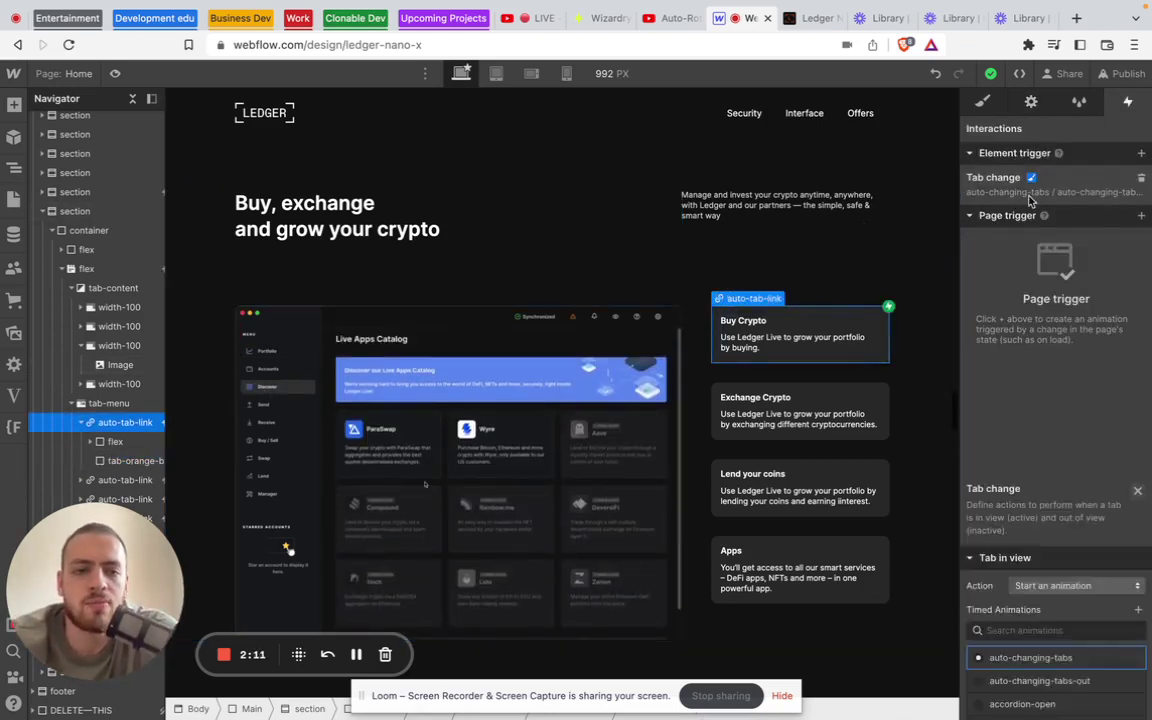
click(1115, 324)
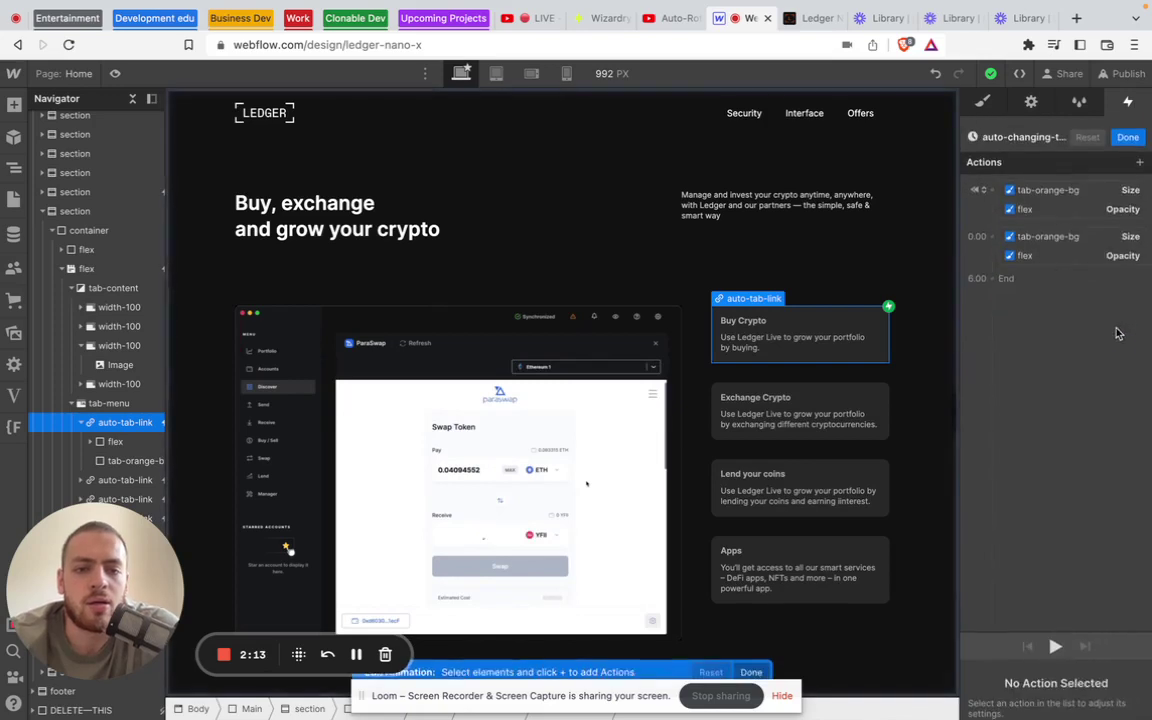
Review the orange bar's 6 s width growth and text opacity 60 to 100, then preview it.
click(1077, 194)
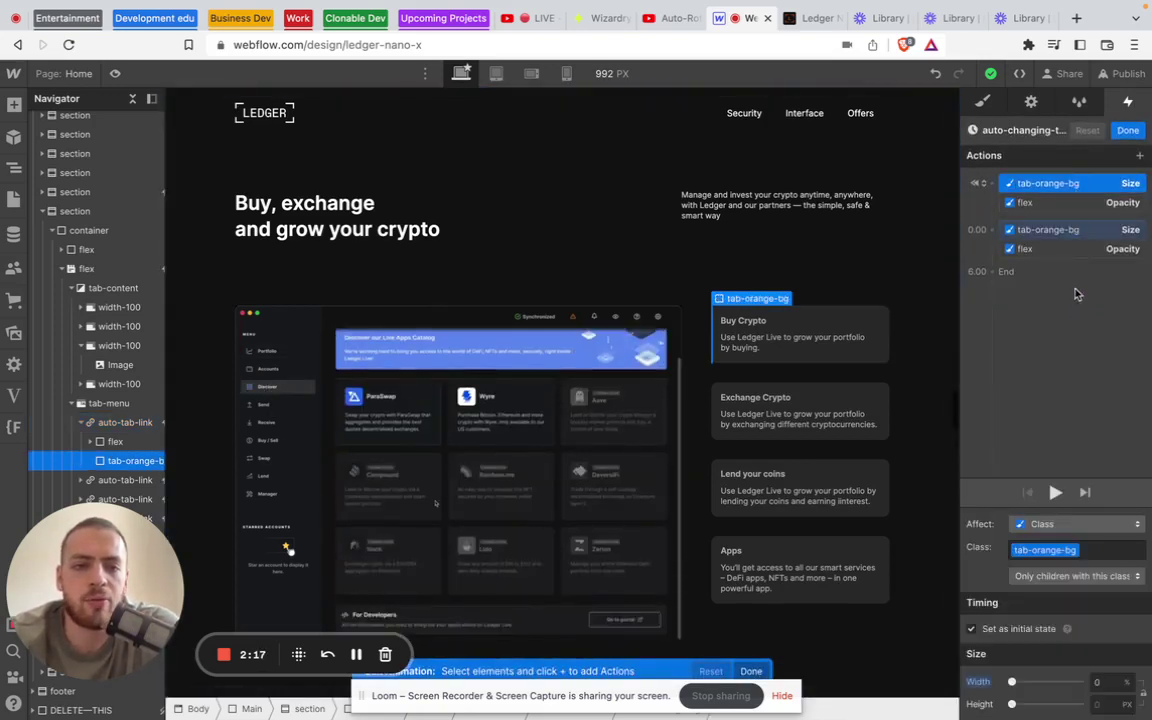
click(1082, 231)
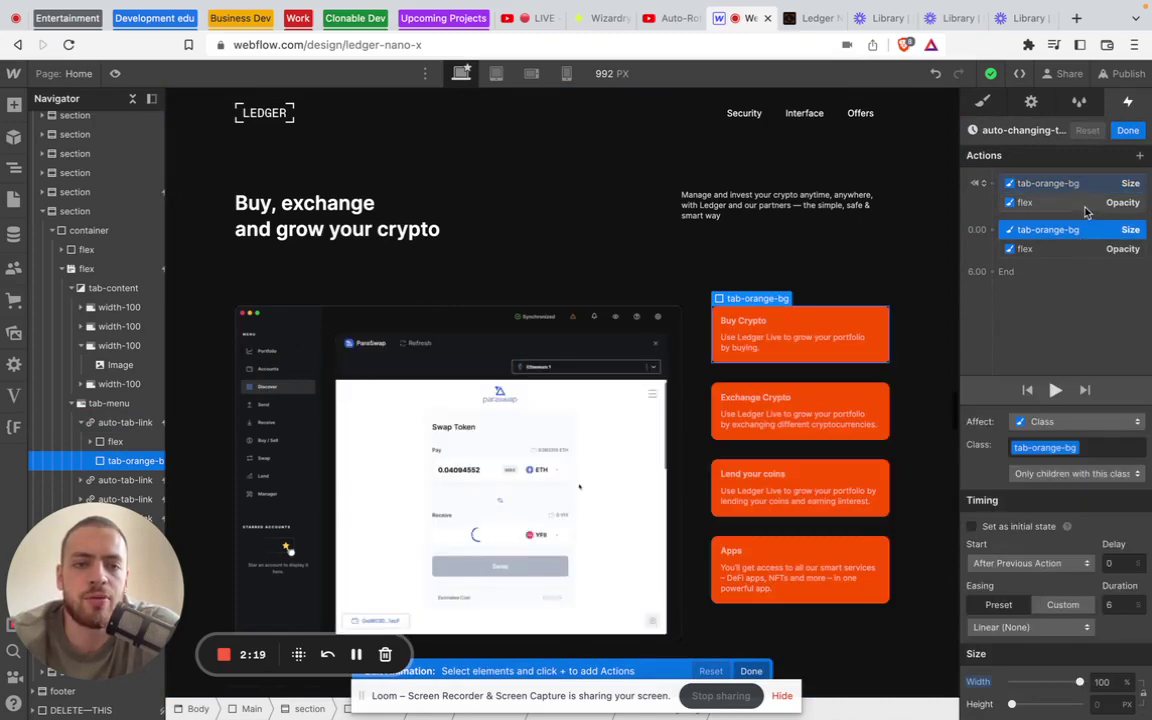
click(1085, 207)
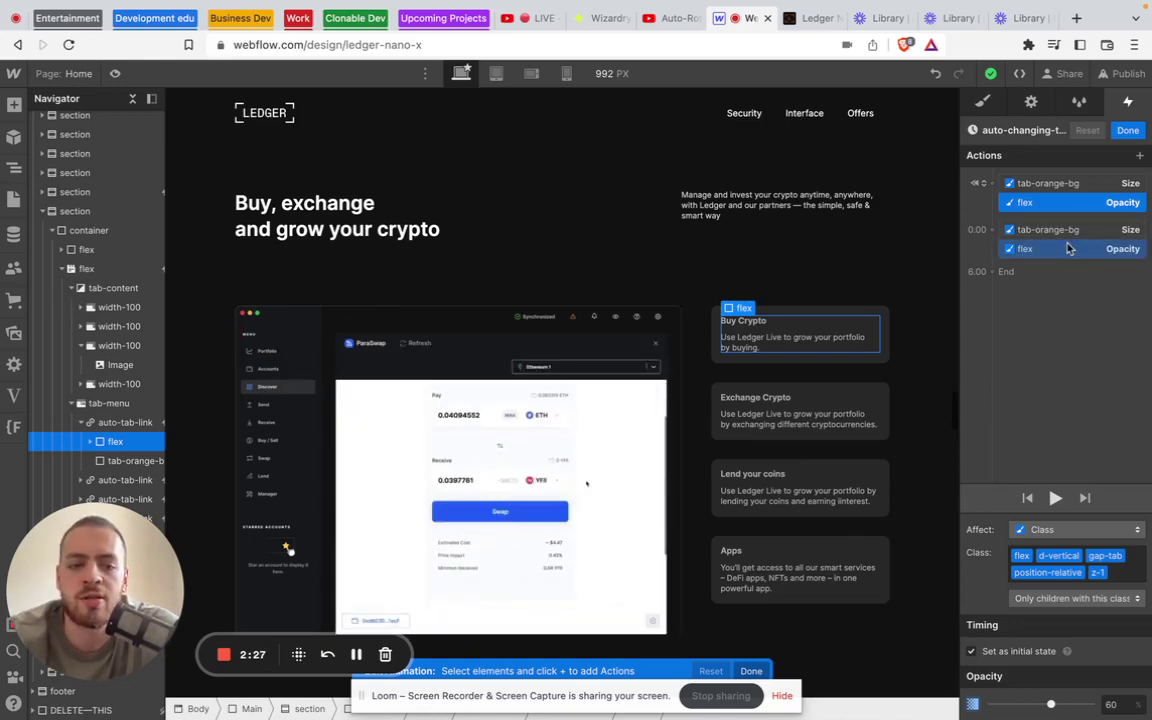
click(1068, 248)
click(1054, 396)
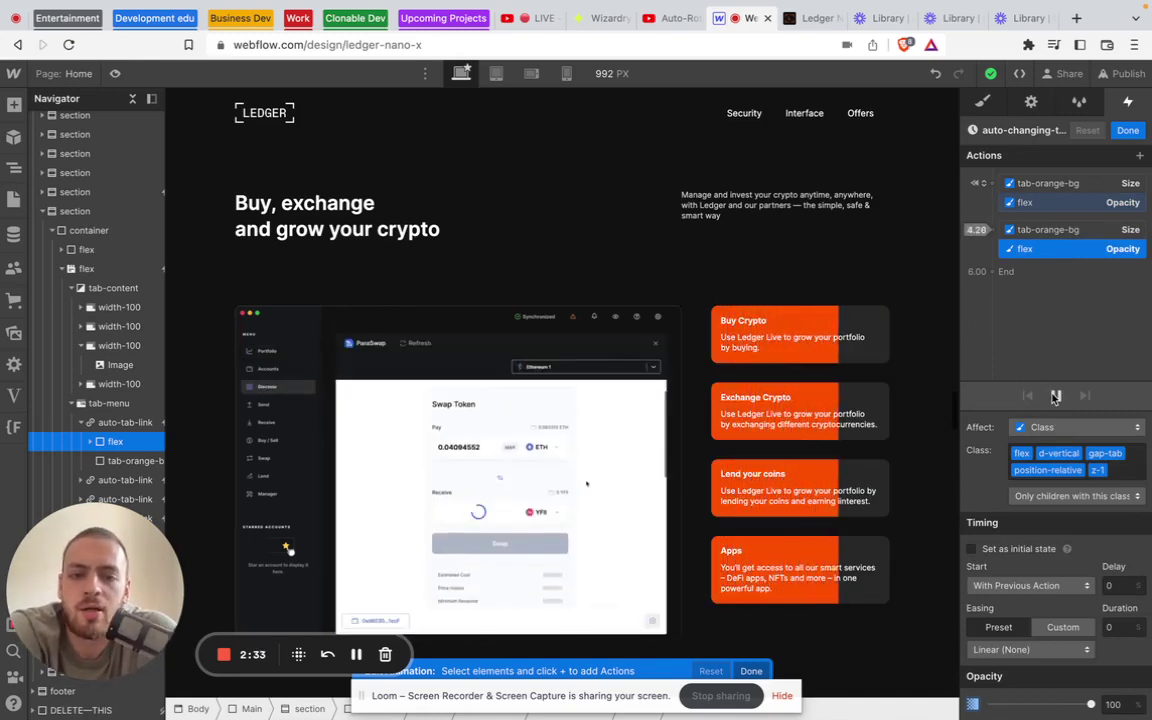
Close the animation editor and open the auto-changing-tabs-out animation.
click(1127, 130)
click(1117, 352)
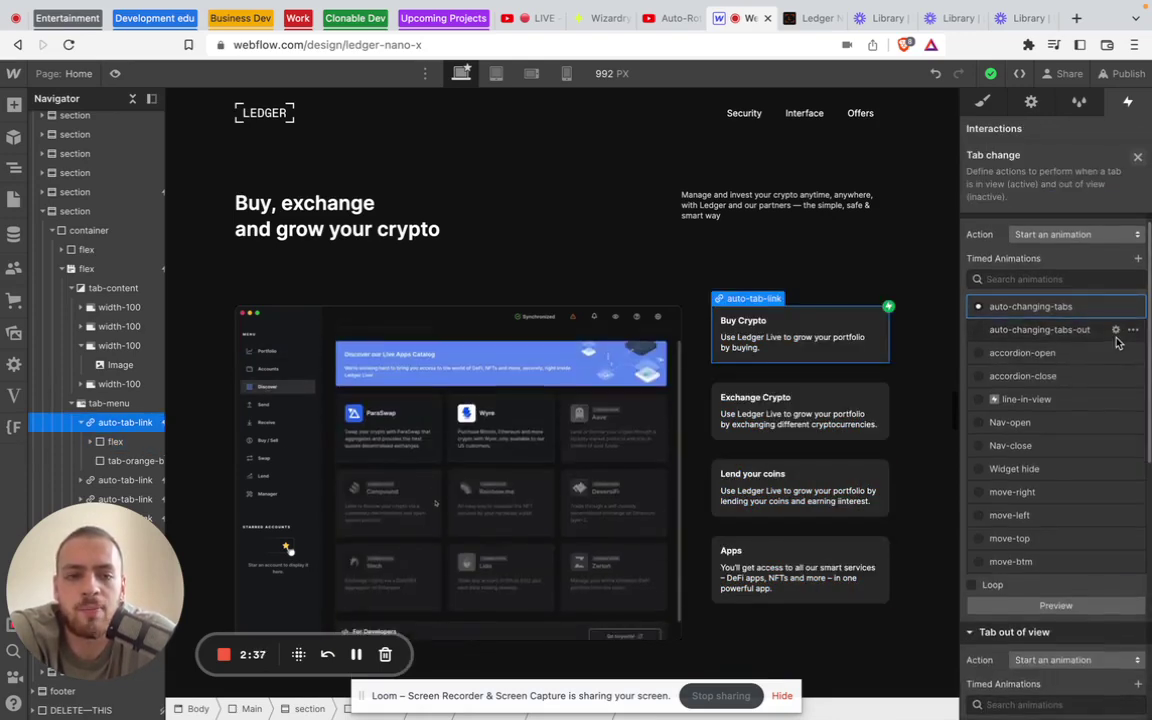
click(1088, 308)
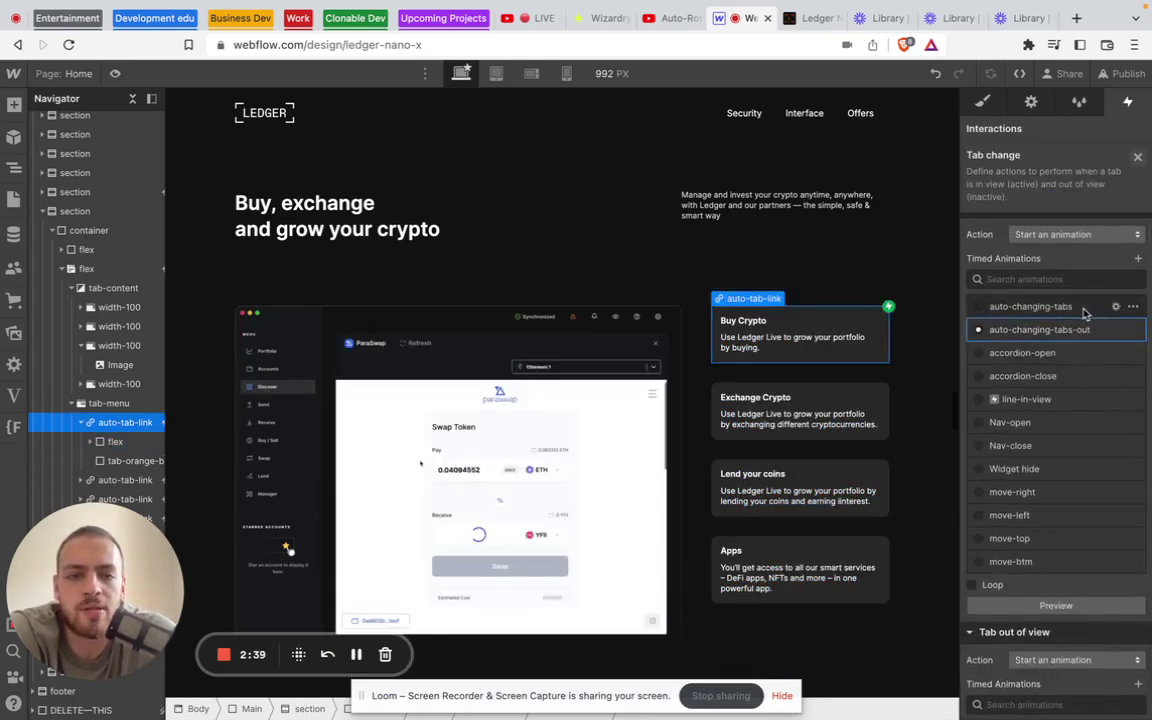
click(1133, 279)
Check the tab-out reset actions for orange bar width and text opacity, then reselect the Buy Crypto tab link.
click(1068, 187)
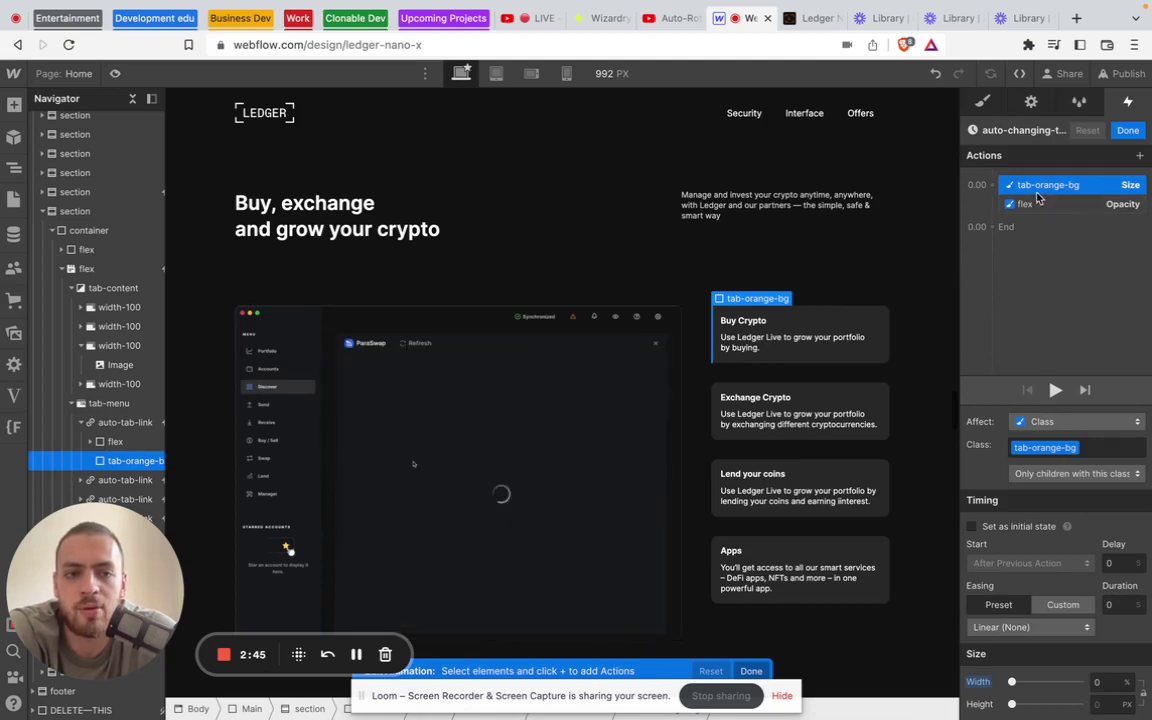
click(1037, 205)
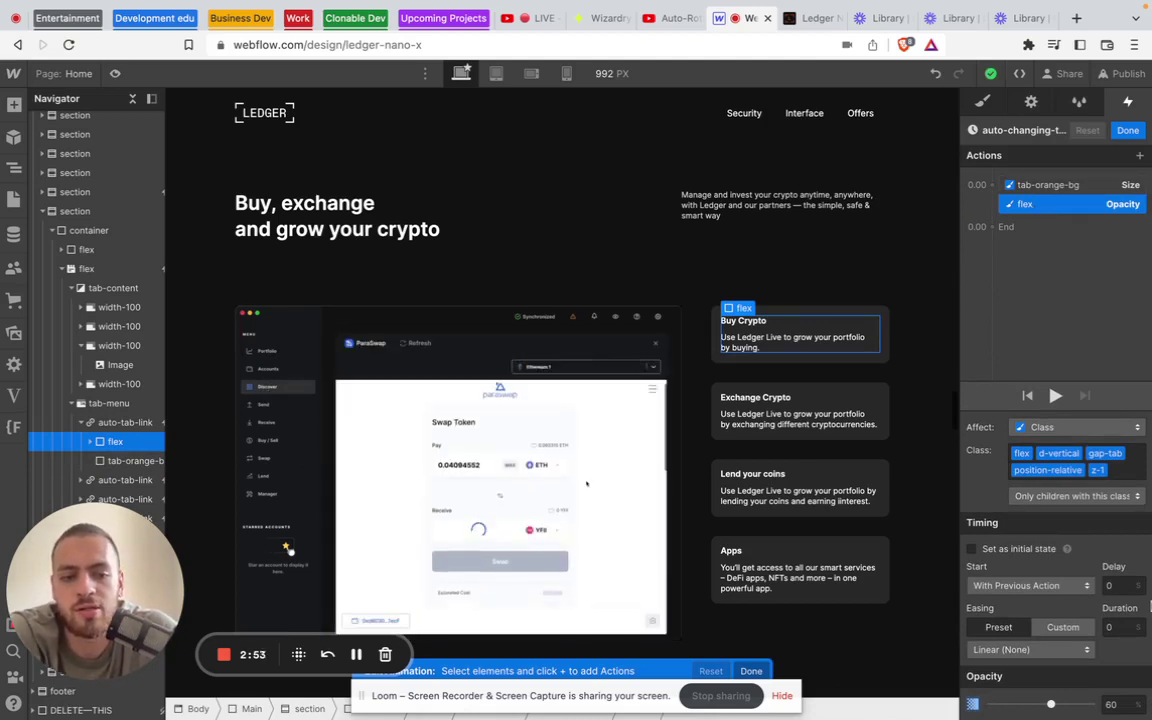
click(938, 368)
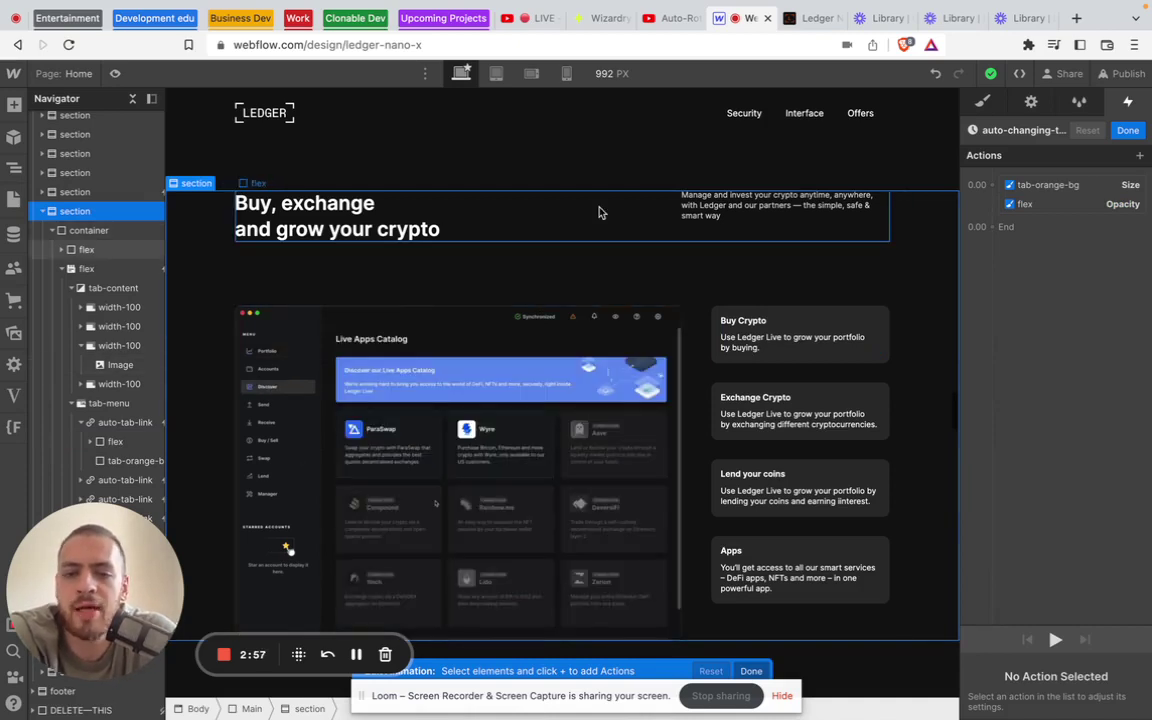
click(713, 325)
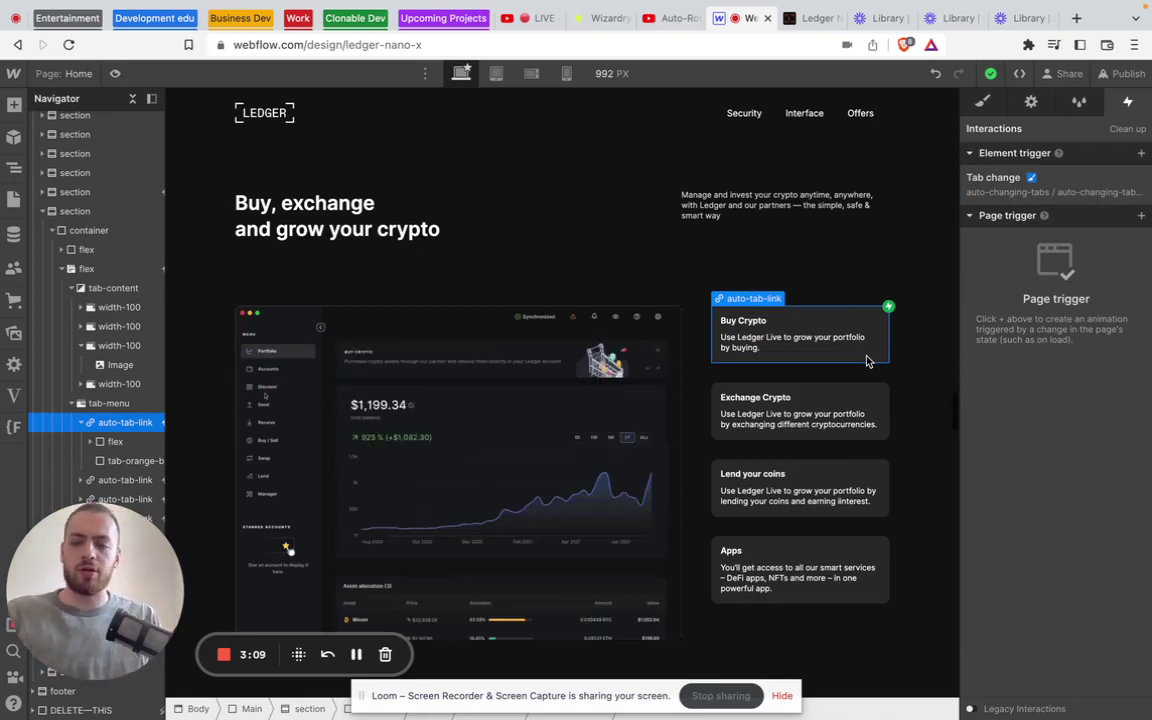
Open the Home page settings and scroll to the Before </body> custom code.
key(p)
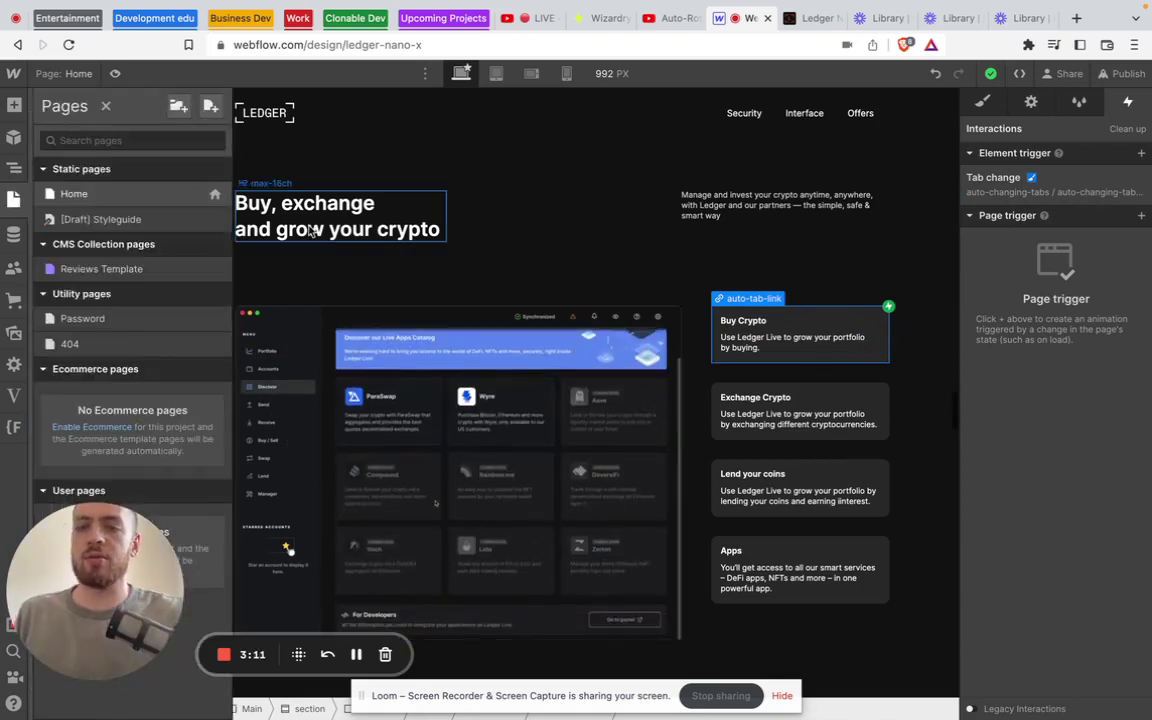
click(197, 193)
scroll(476, 334, down, 10)
scroll(472, 329, down, 15)
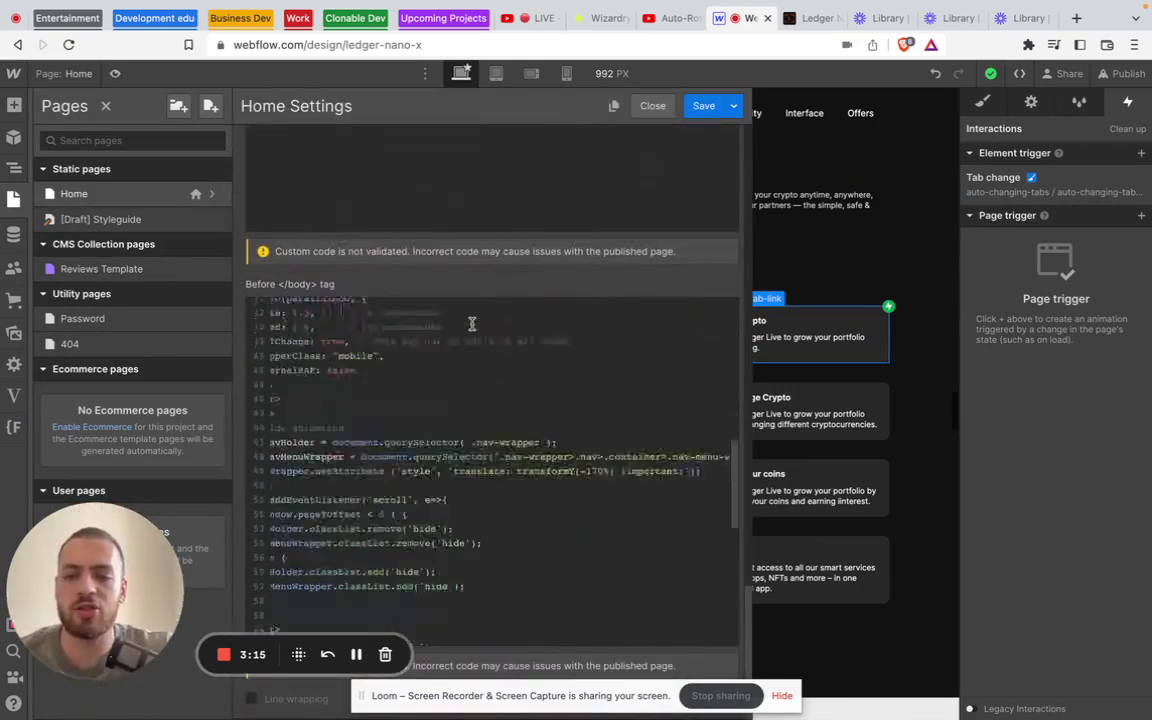
scroll(472, 323, right, 2)
scroll(472, 323, left, 2)
scroll(472, 323, up, 5)
scroll(472, 323, down, 5)
scroll(470, 322, down, 3)
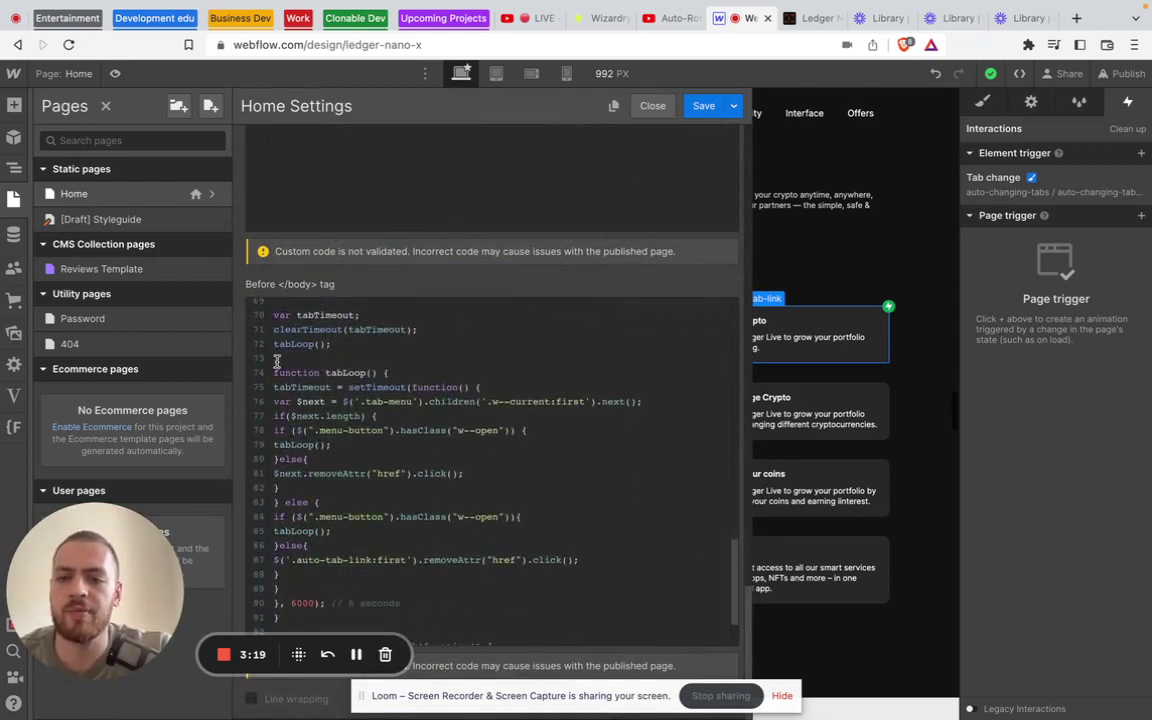
scroll(279, 315, up, 2)
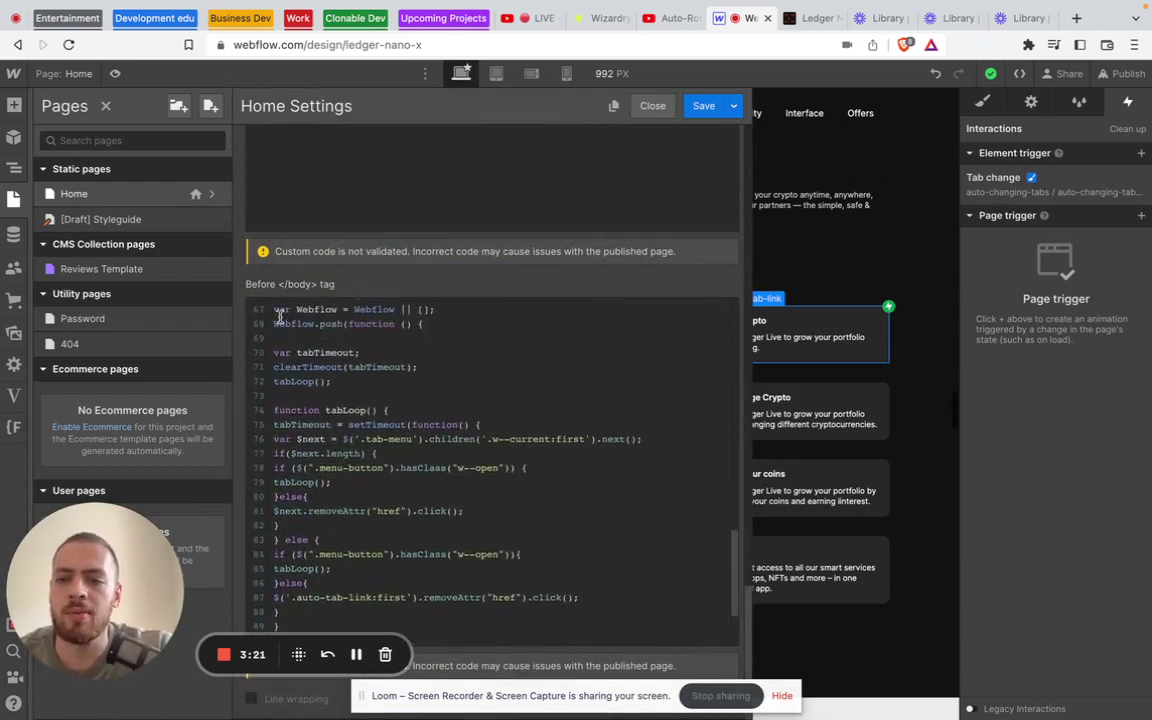
Highlight the tabLoop script's 6000 ms interval, auto-tab-link class and .menu-button selector.
drag(250, 300, 590, 627)
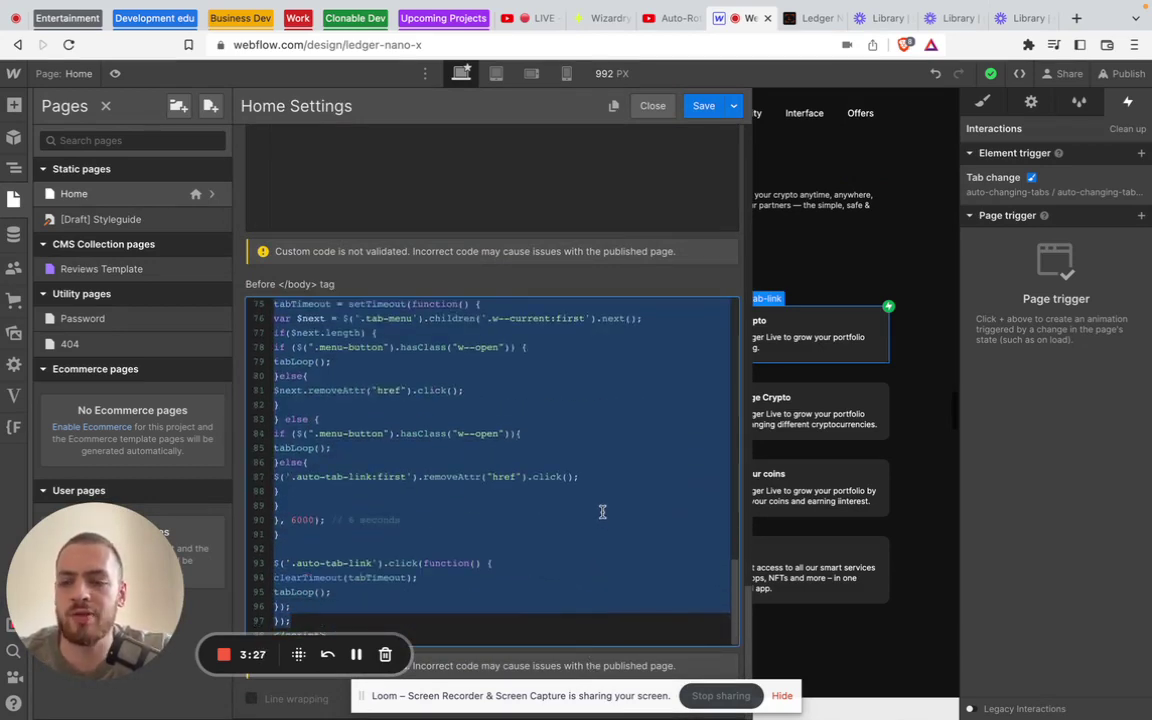
scroll(586, 473, up, 2)
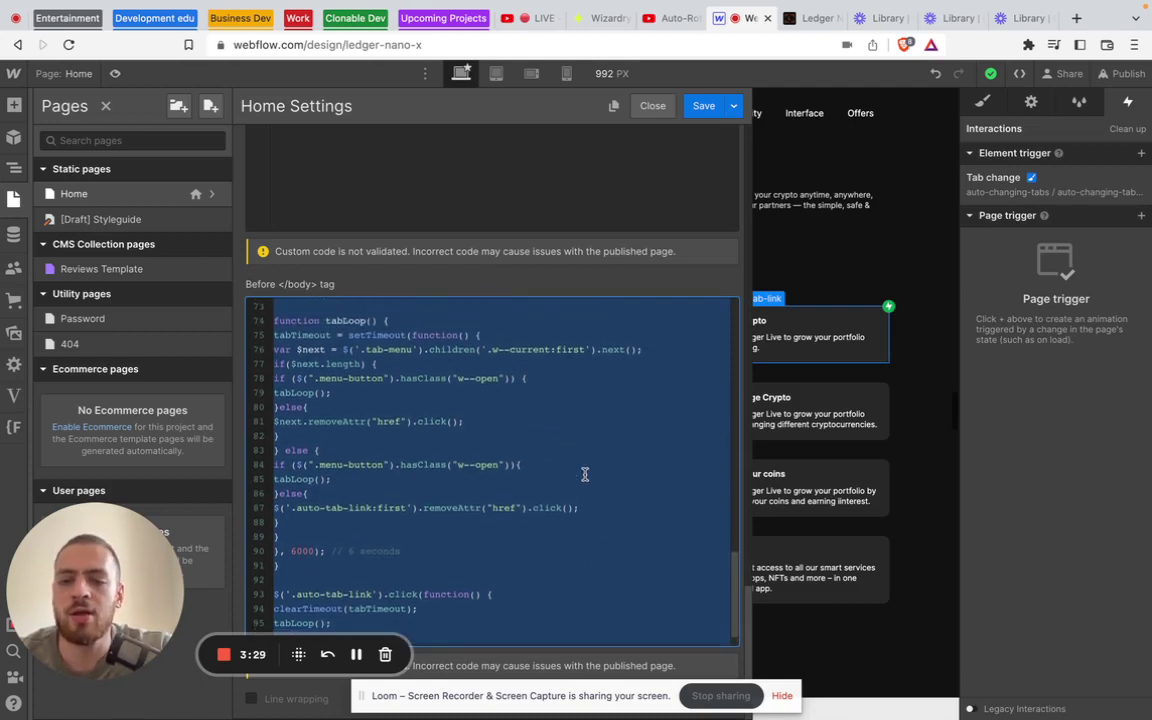
scroll(585, 474, down, 2)
click(303, 521)
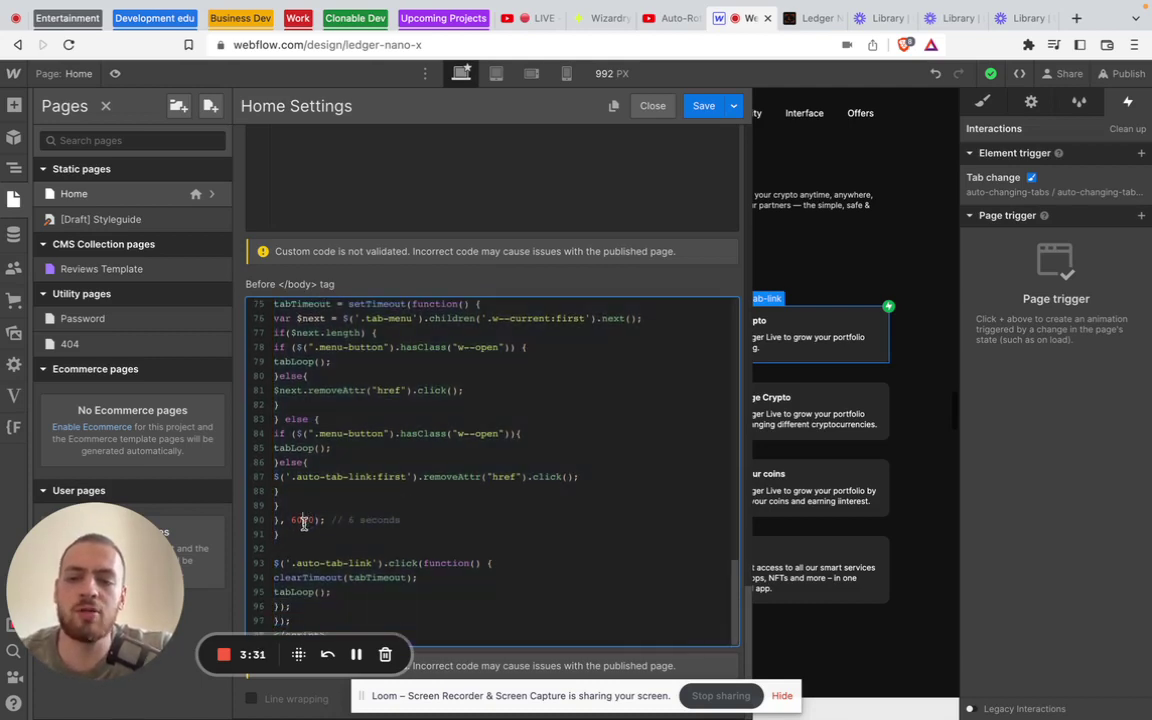
double_click(302, 520)
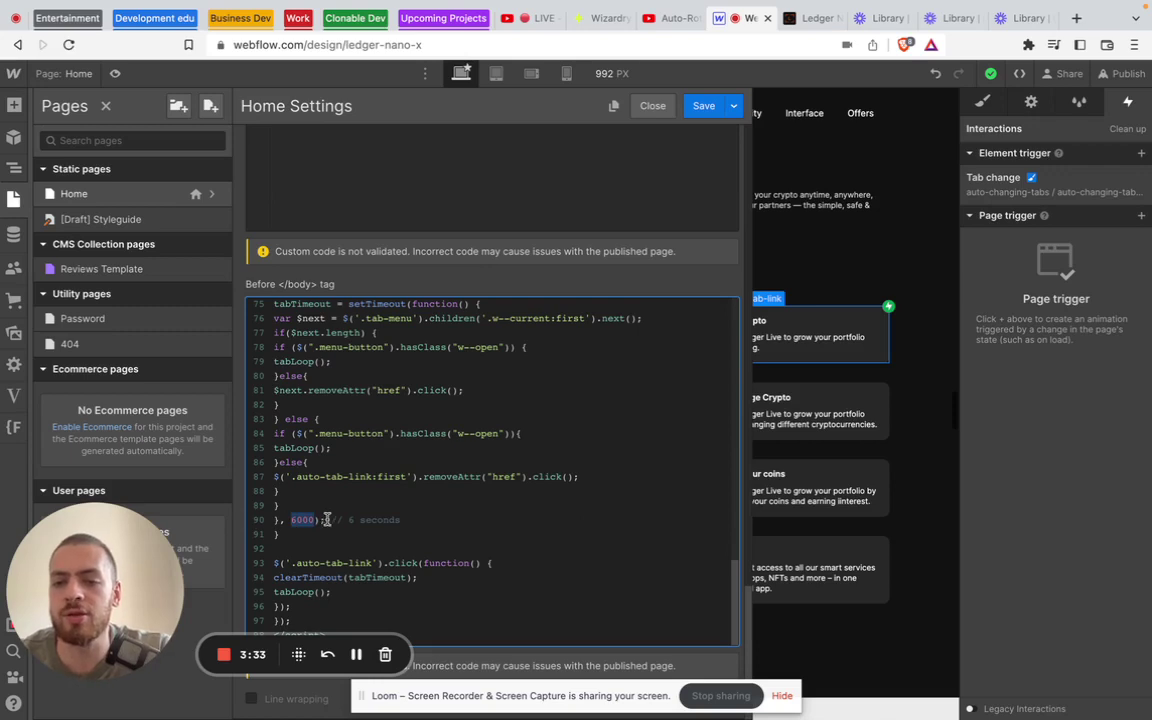
drag(297, 479, 368, 479)
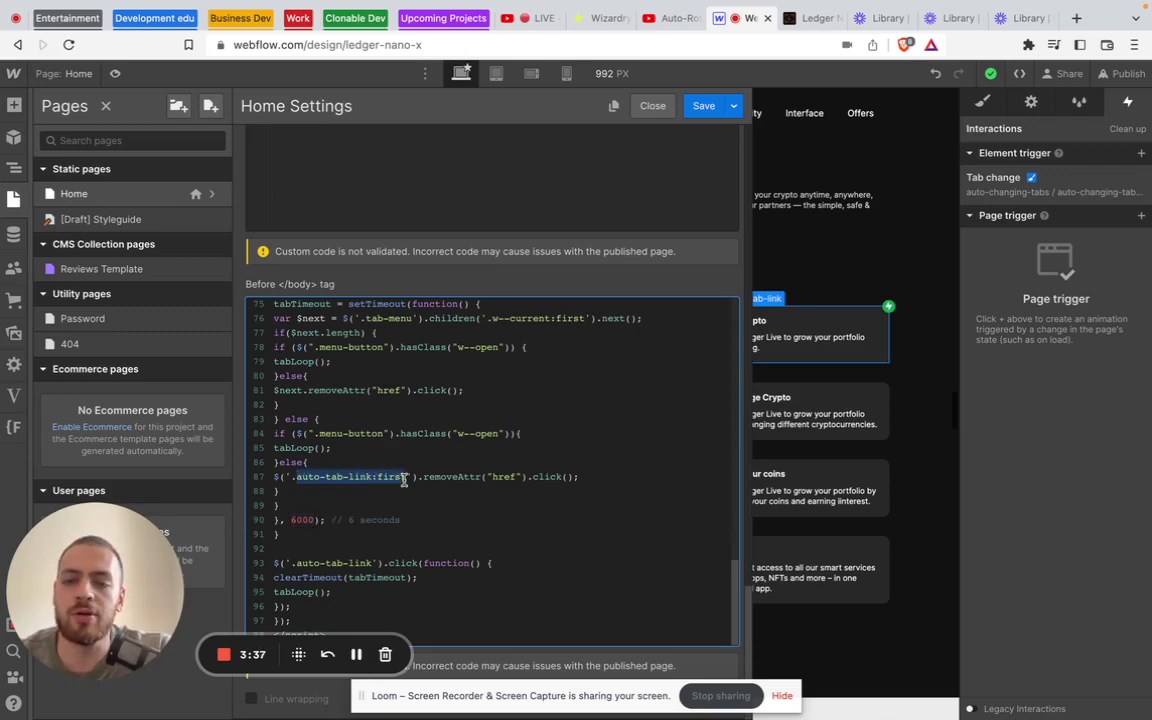
drag(316, 434, 379, 432)
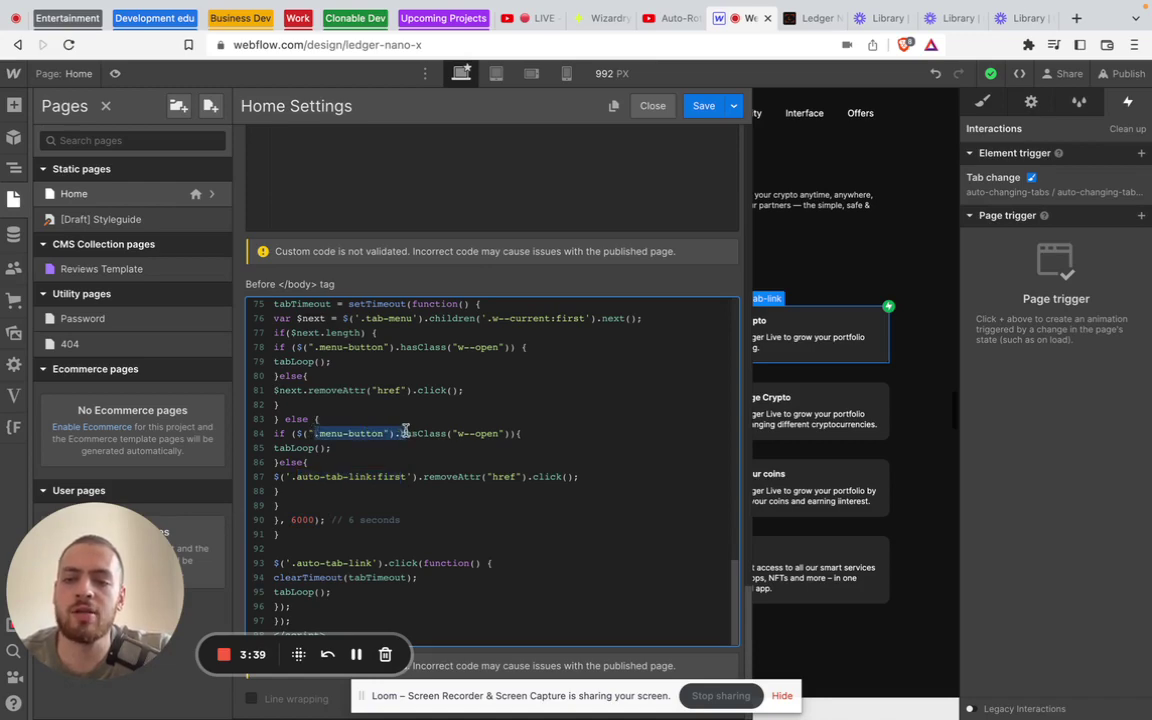
Save the custom code and close the Home page settings.
click(712, 106)
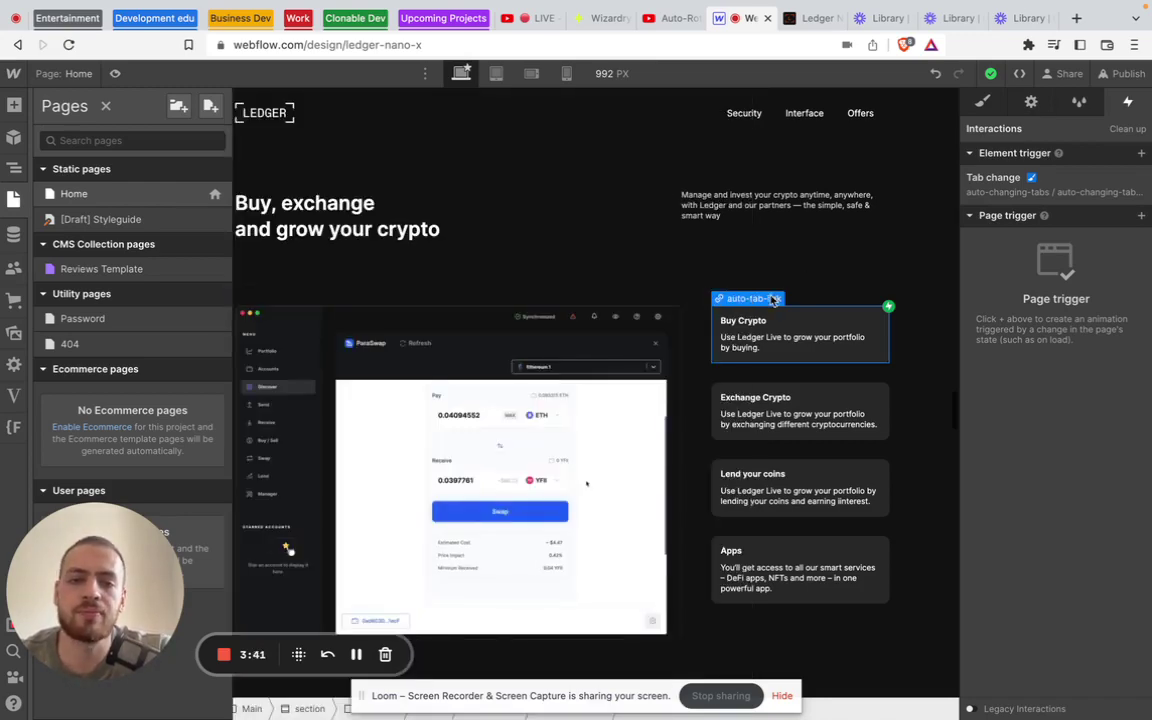
click(982, 101)
double_click(1006, 202)
Reopen the Home page settings and highlight the script's 6000 ms interval.
click(495, 349)
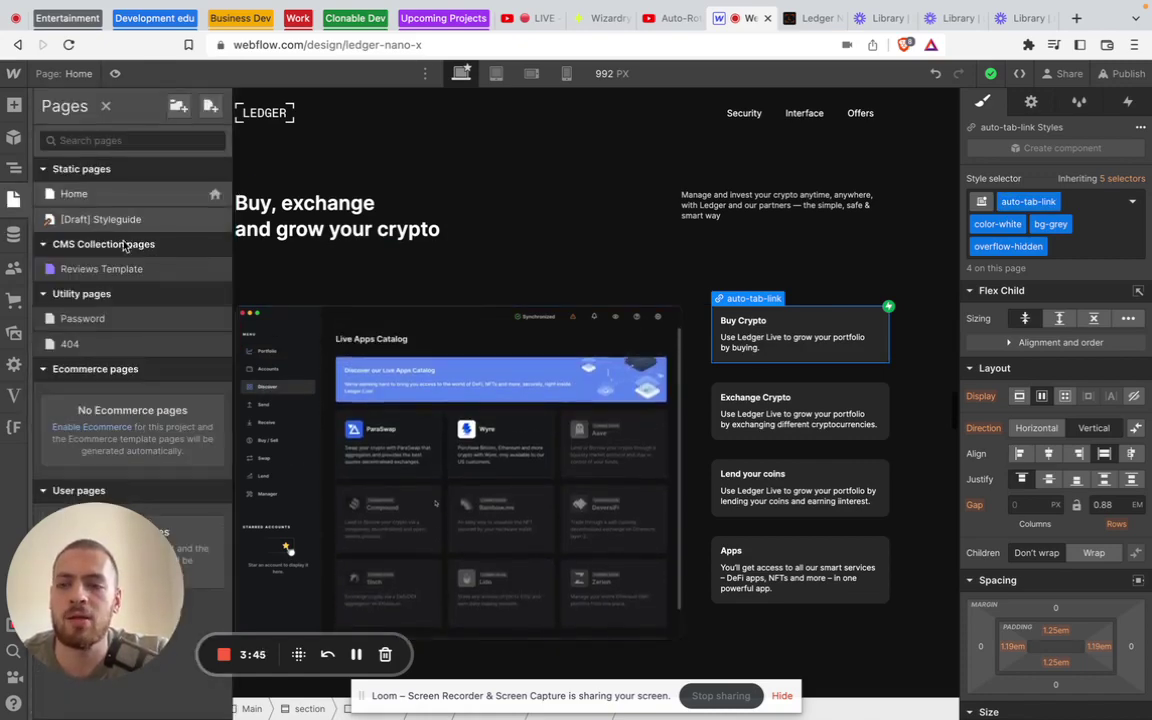
click(212, 194)
scroll(440, 432, down, 20)
scroll(440, 430, down, 8)
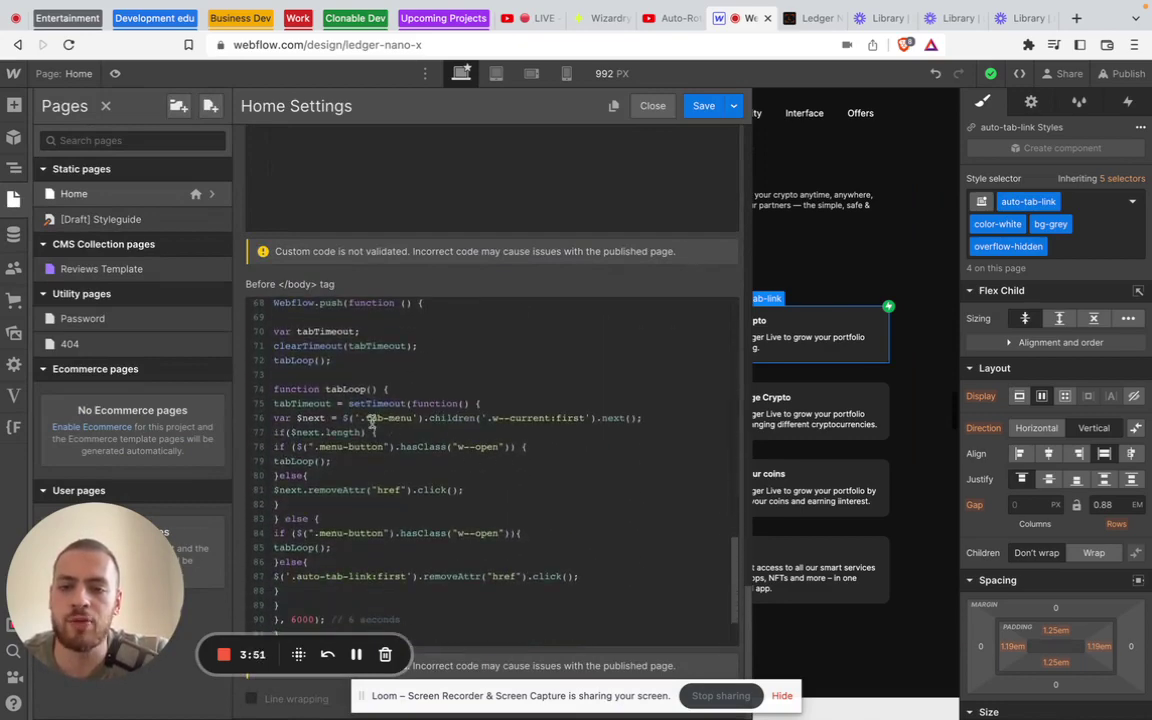
scroll(339, 464, down, 3)
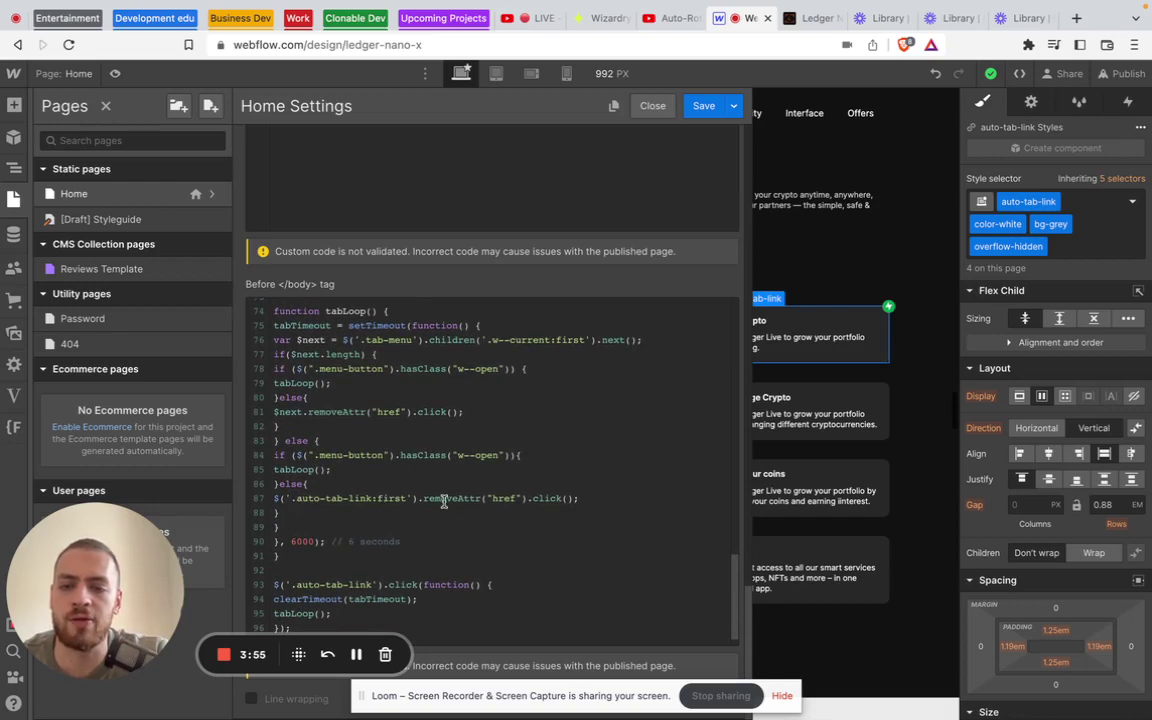
scroll(375, 460, down, 1)
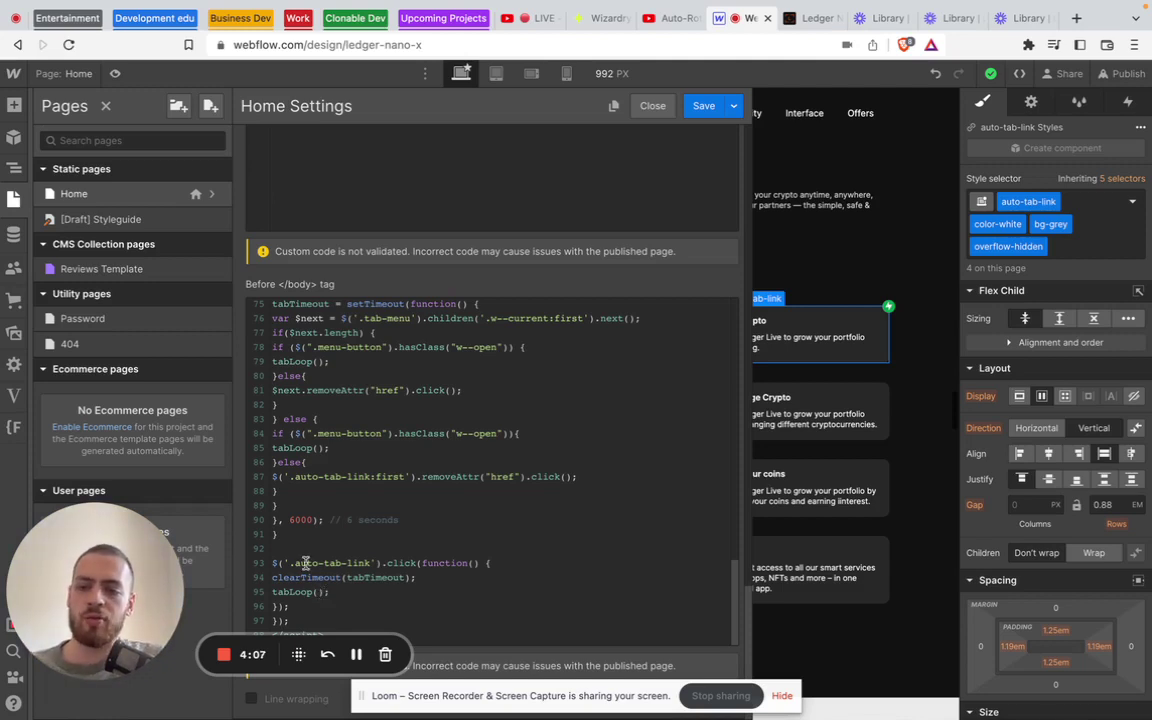
double_click(300, 519)
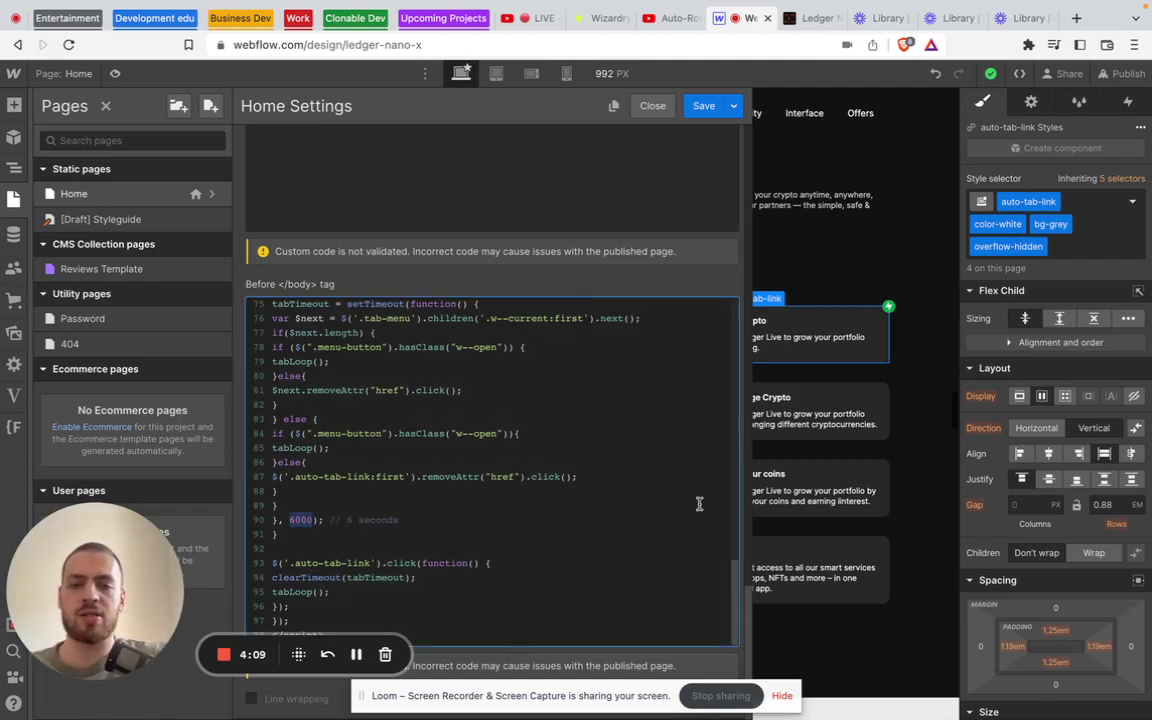
Assign auto-changing-tabs to the Buy Crypto tab link's Tab change trigger and inspect its orange-bar Size action.
click(884, 354)
click(884, 354)
click(1127, 101)
click(995, 173)
click(1138, 277)
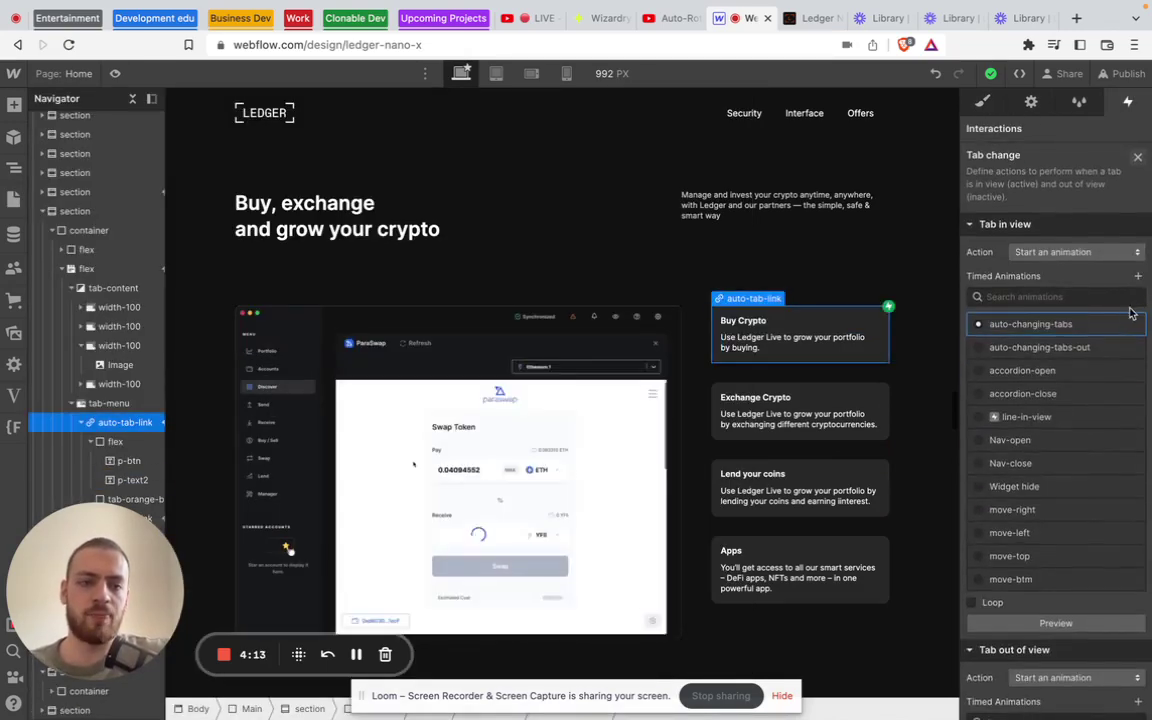
click(1030, 324)
click(1124, 442)
click(1091, 229)
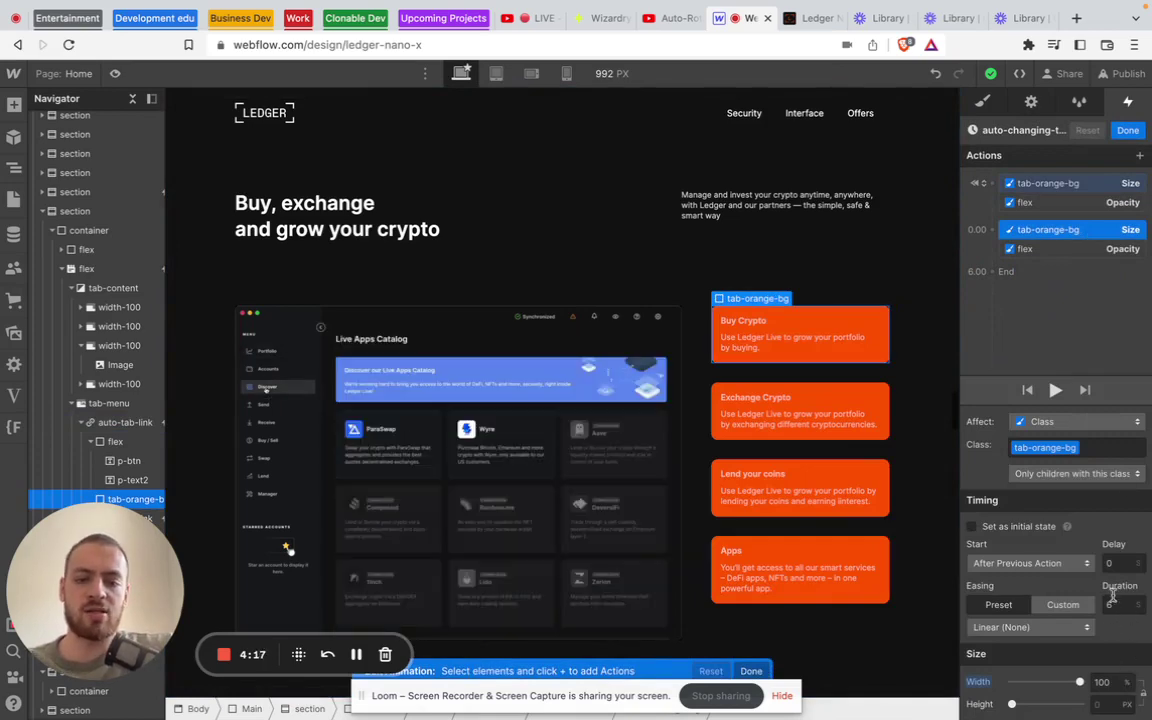
click(900, 555)
In the Home page script, highlight 6000 and auto-tab-link on lines 87 and 93, then close settings.
key(p)
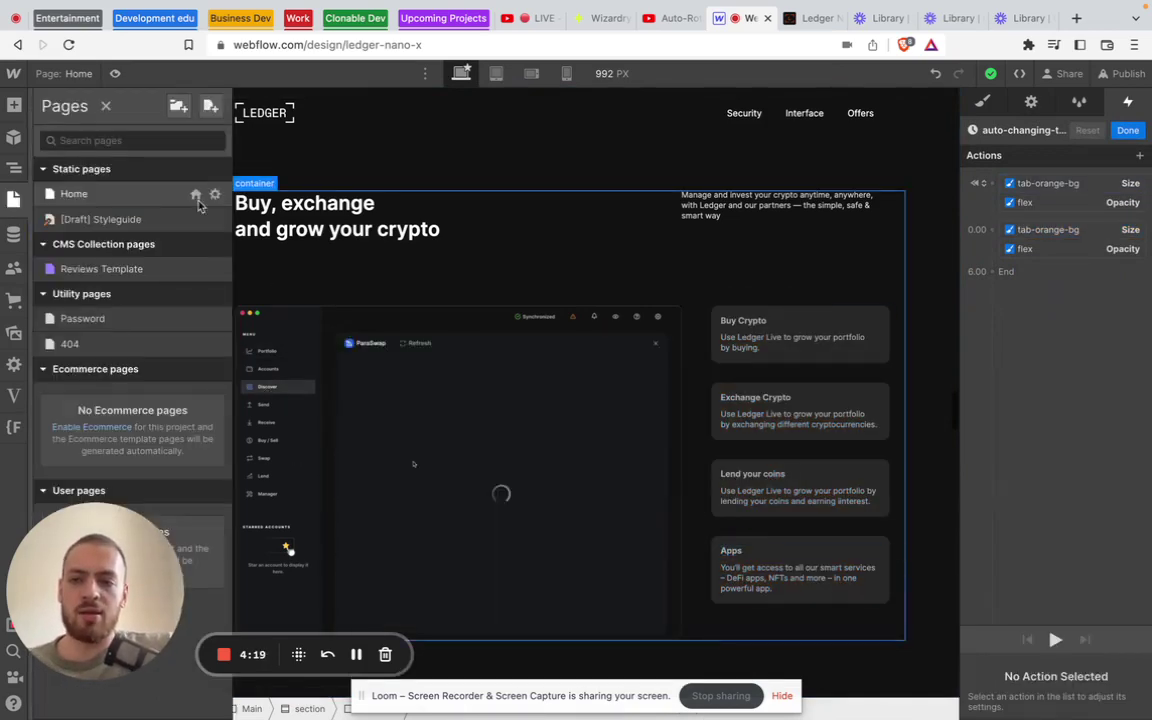
click(211, 193)
scroll(517, 479, down, 15)
scroll(517, 479, down, 15)
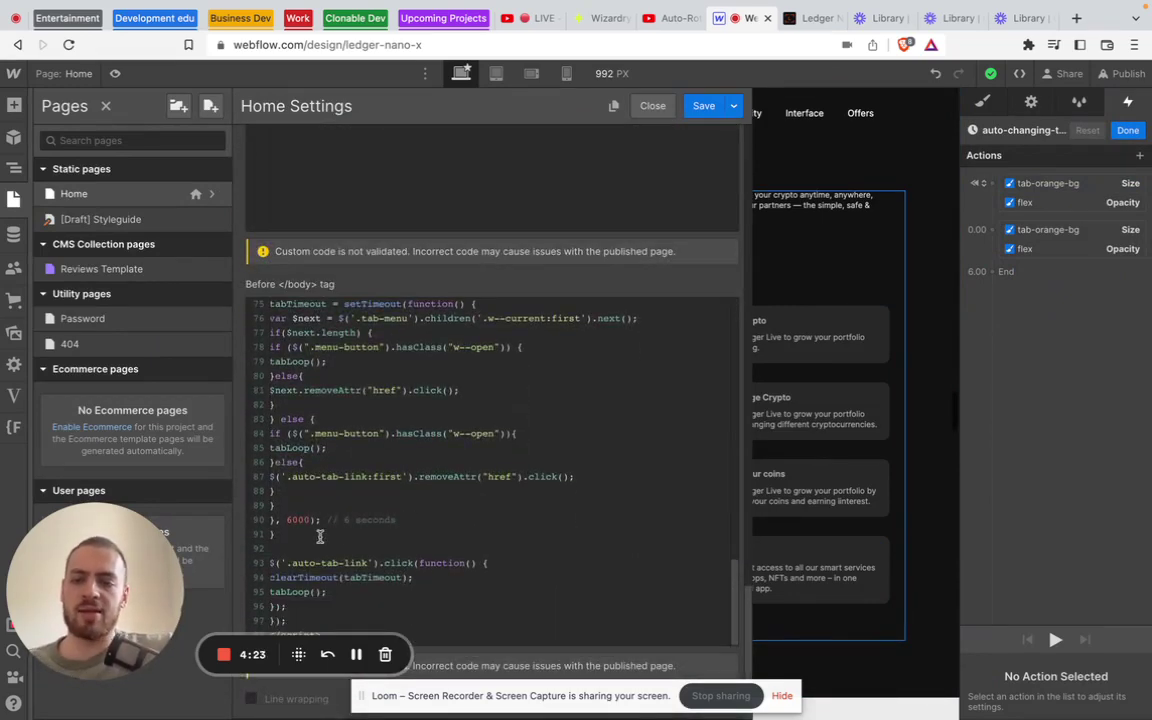
double_click(300, 520)
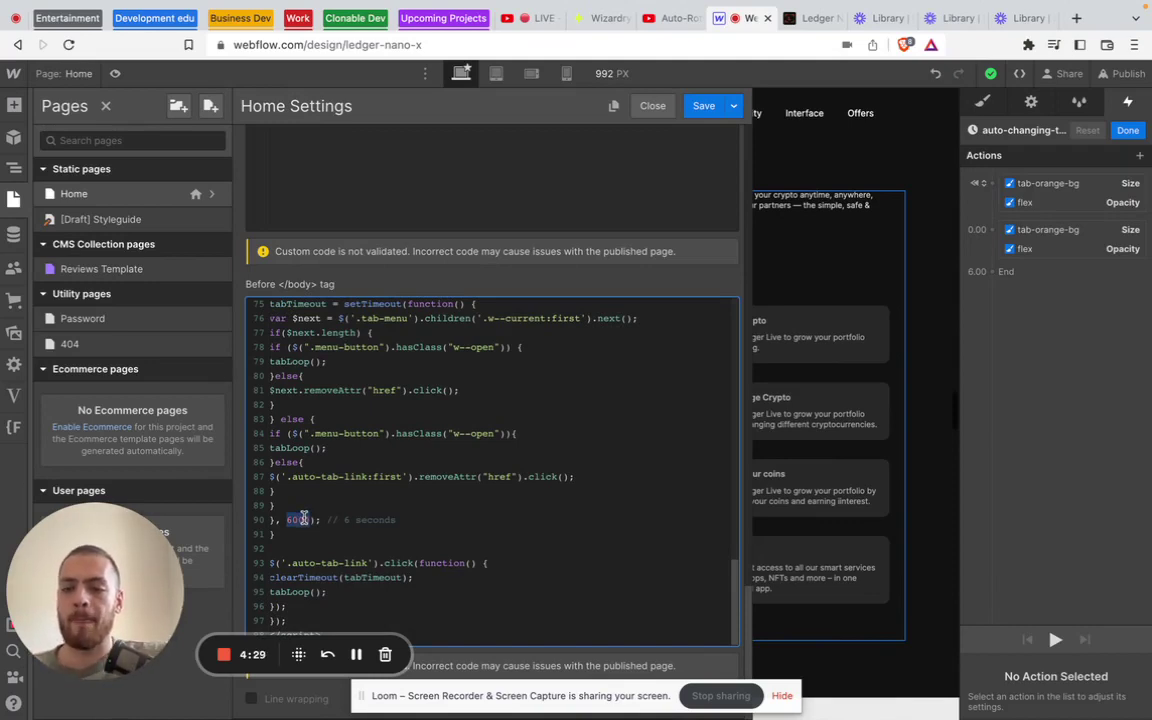
drag(367, 476, 289, 476)
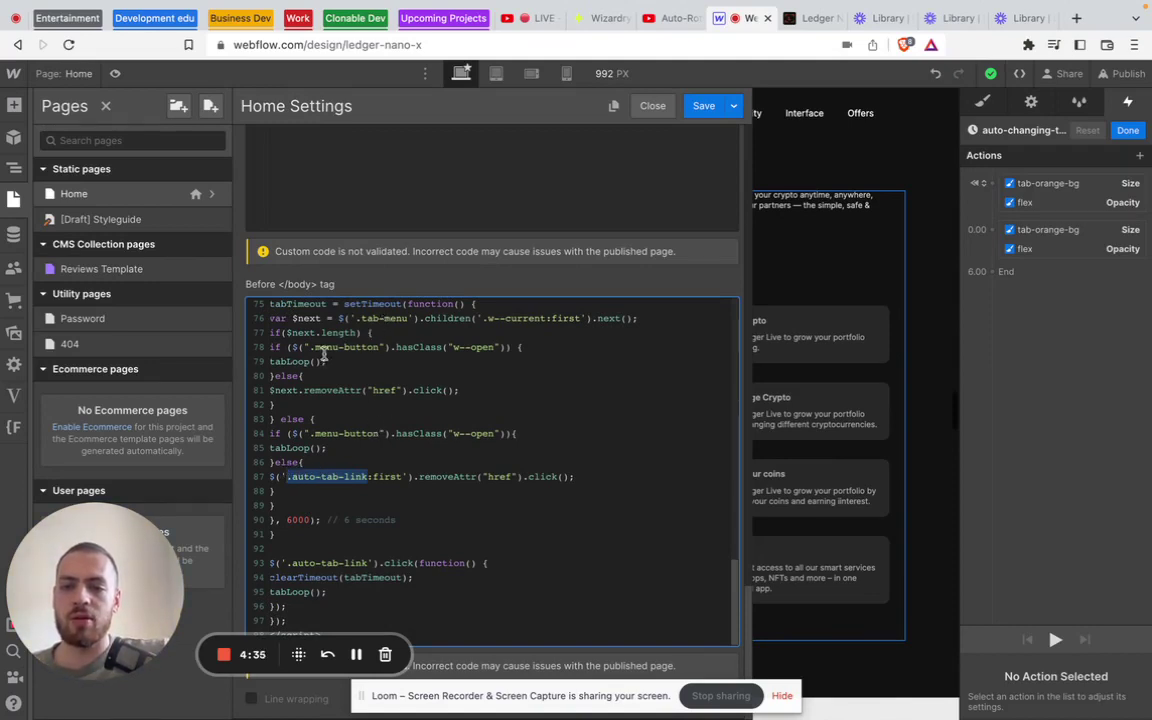
scroll(373, 350, up, 3)
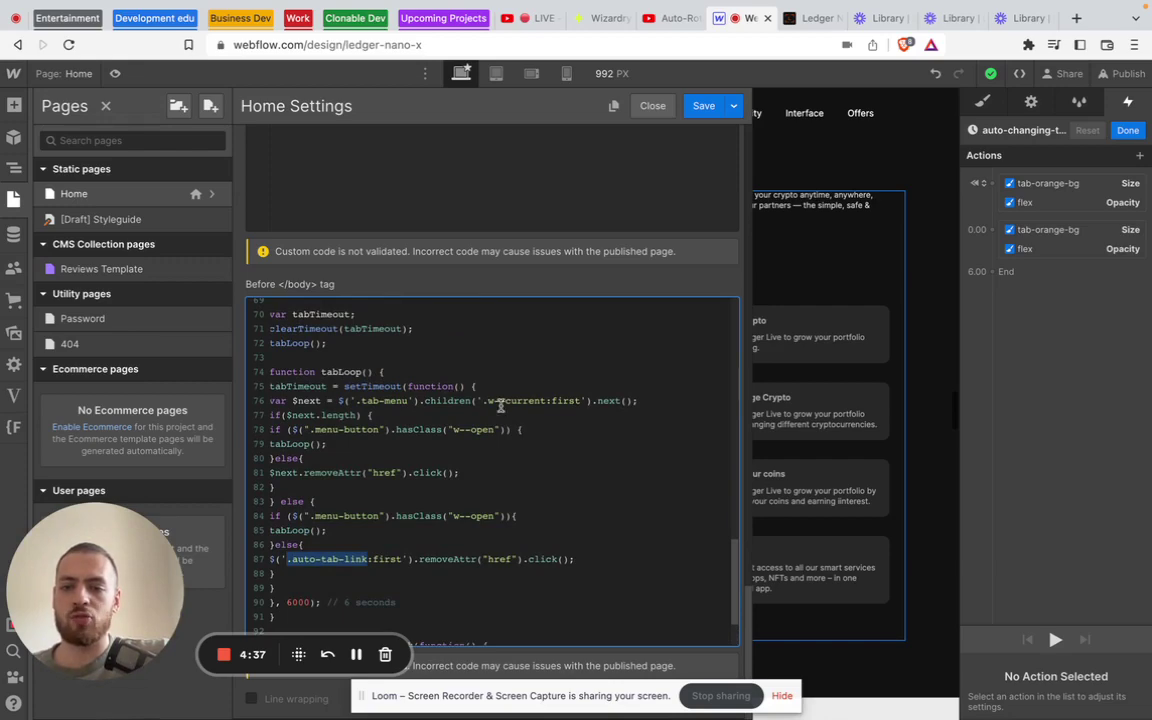
scroll(481, 596, down, 3)
double_click(356, 563)
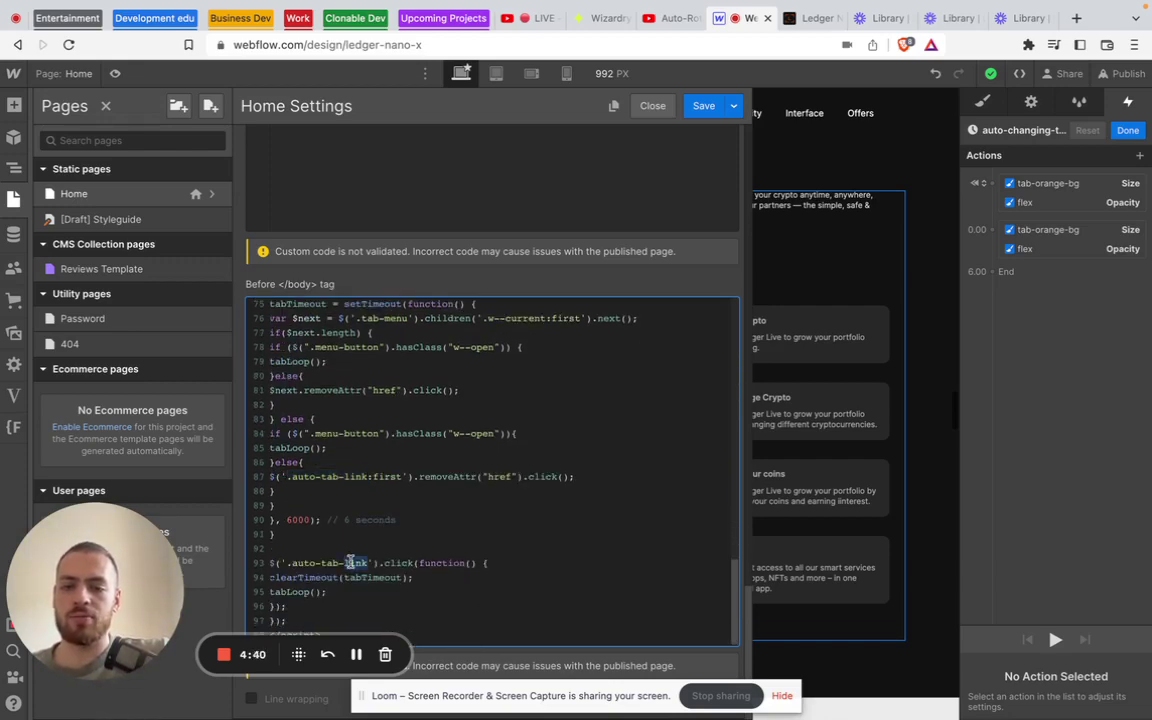
click(856, 362)
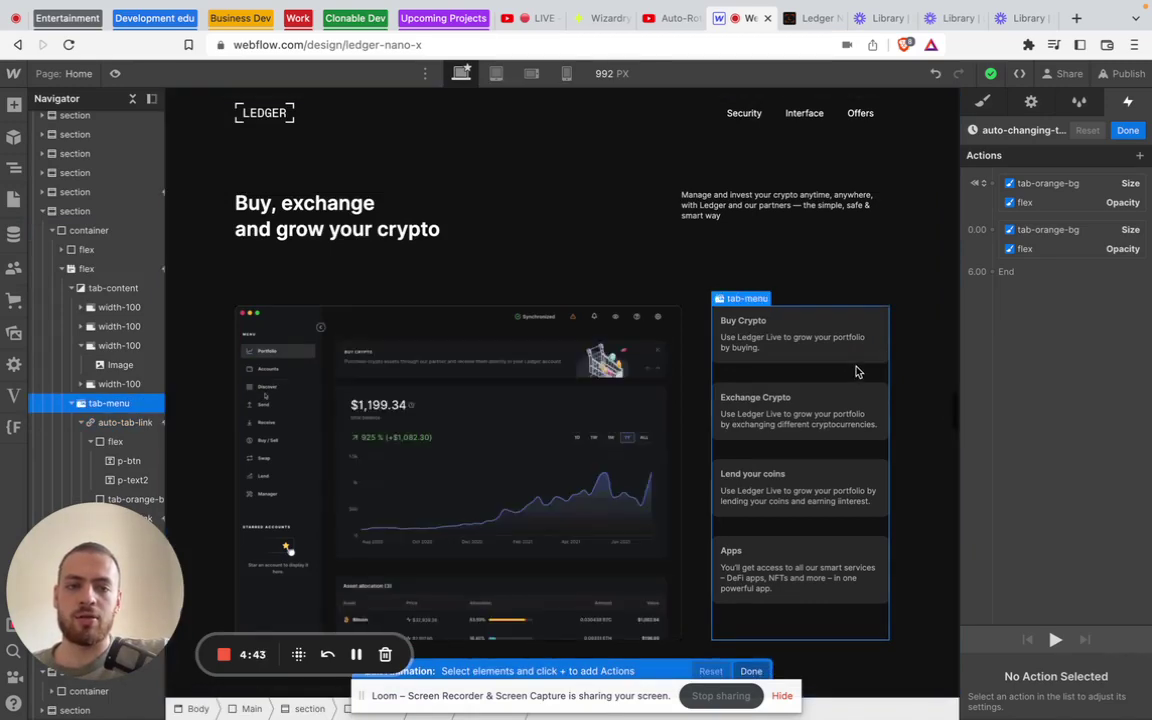
Open the Home page settings from Pages and scroll down to the Before </body> tag code.
key(p)
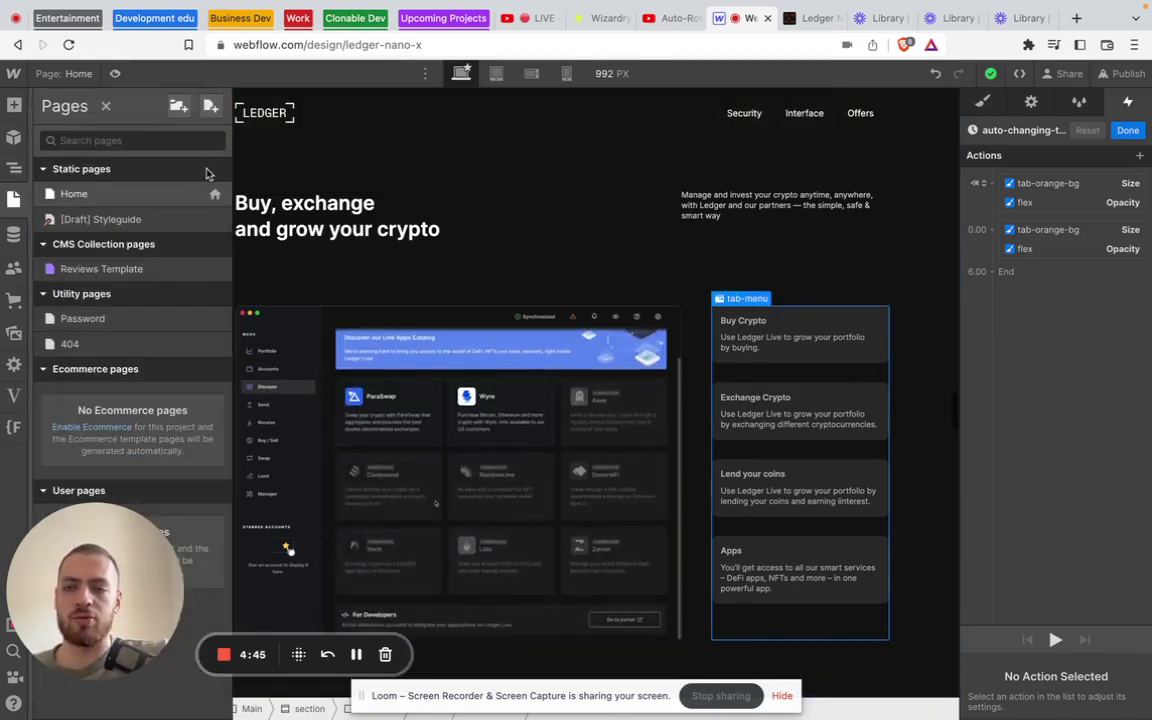
click(212, 193)
scroll(432, 440, down, 15)
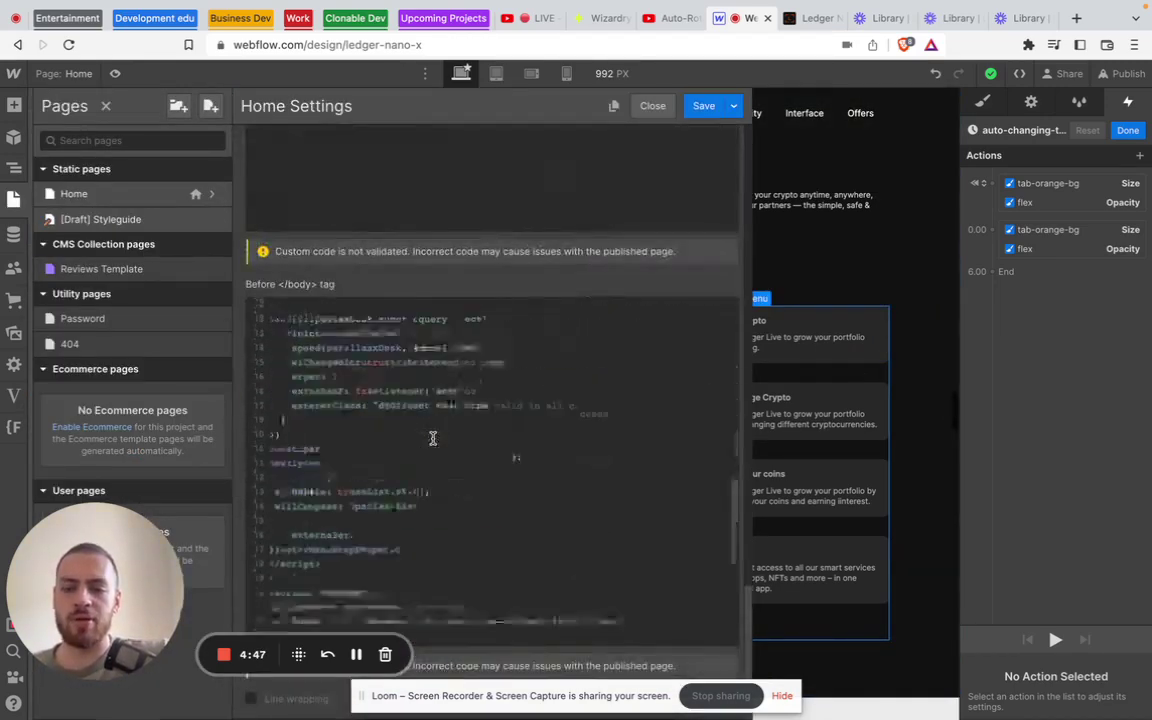
scroll(432, 440, down, 5)
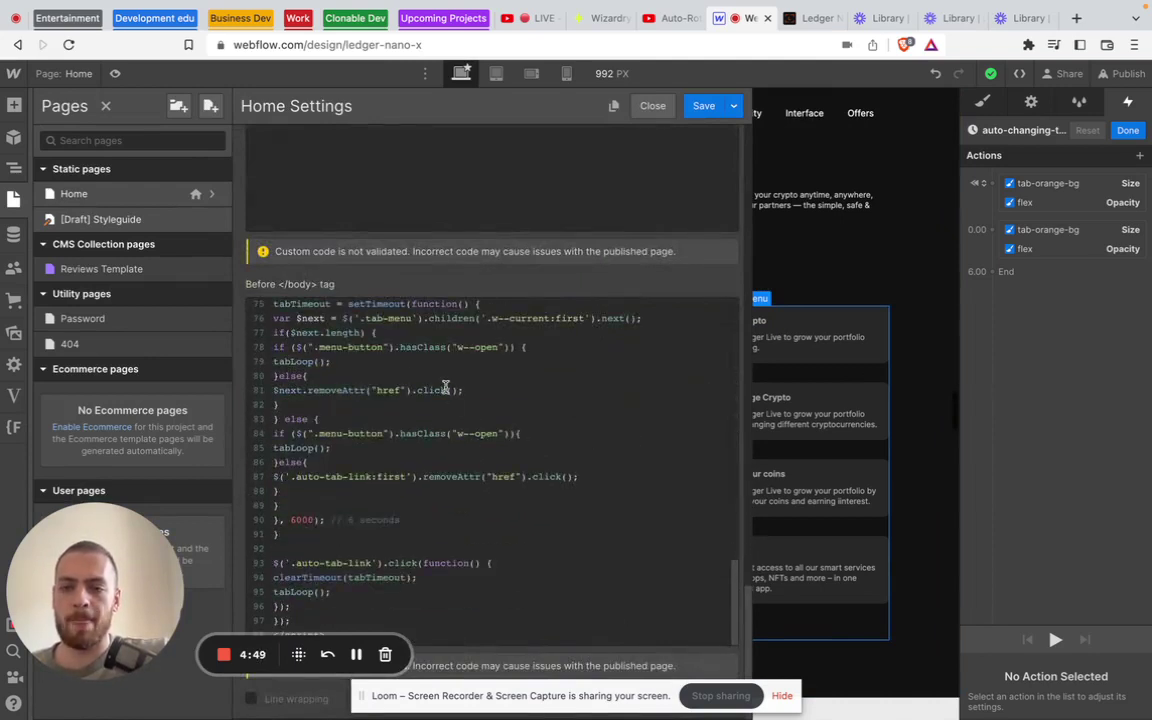
Highlight the tab-menu class selector on line 76 of the tabLoop script.
click(407, 318)
drag(407, 318, 367, 318)
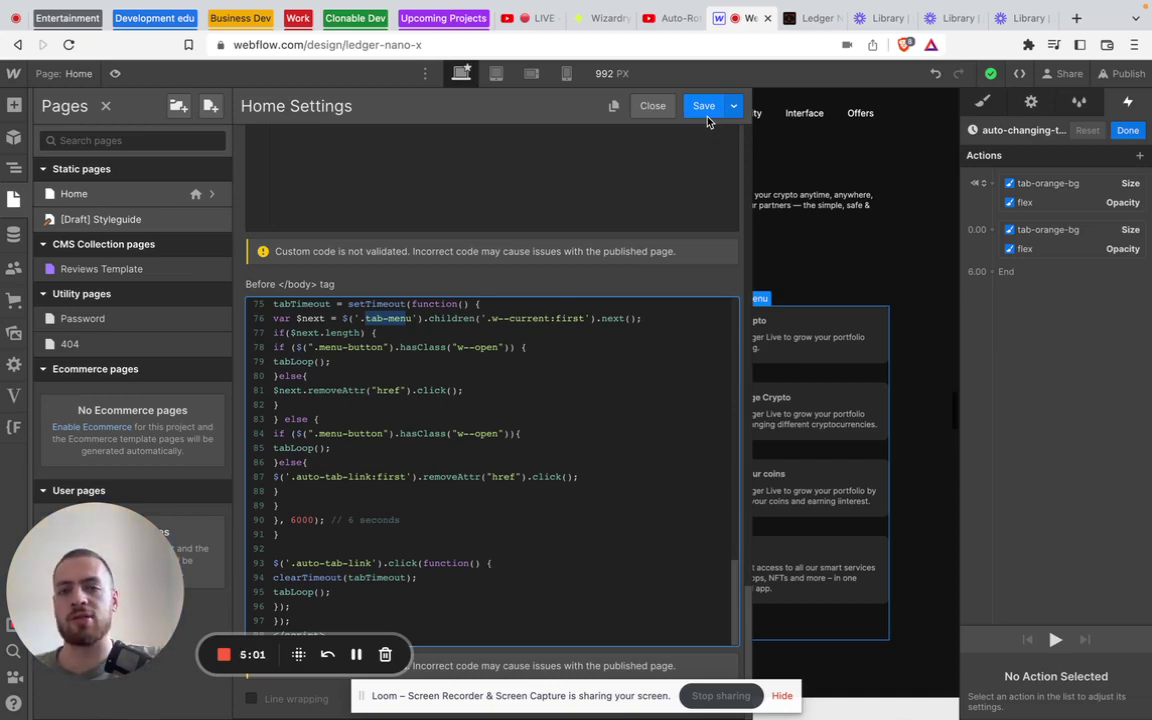
scroll(573, 358, up, 5)
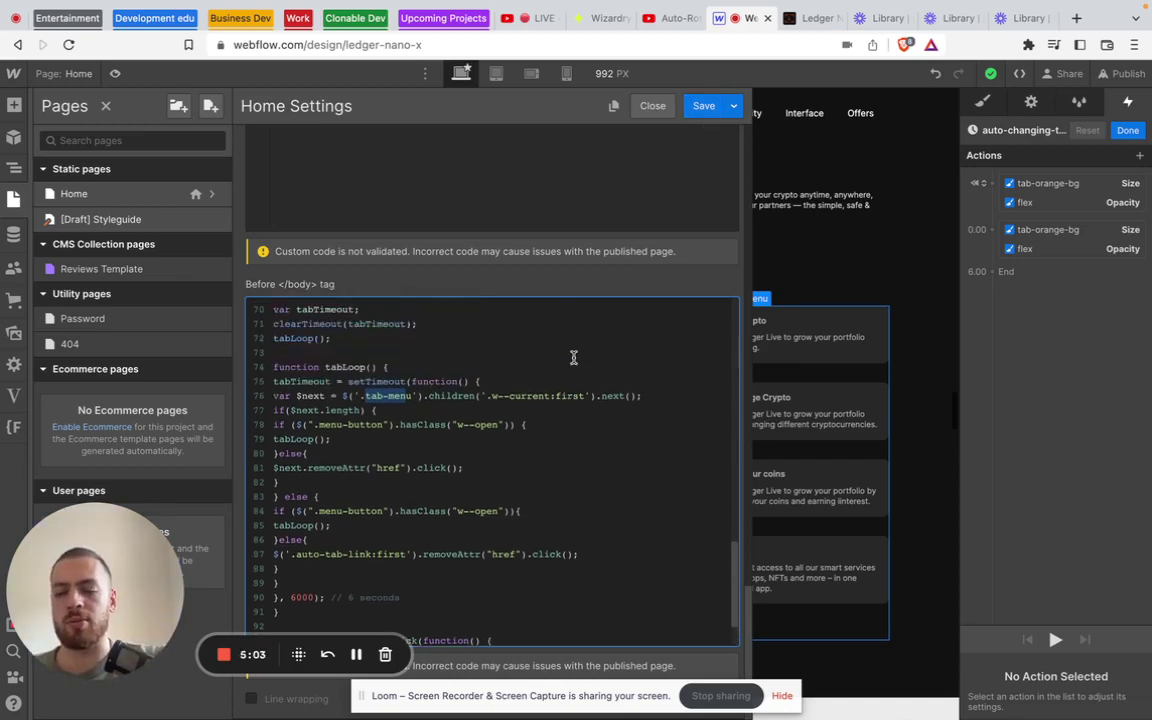
scroll(573, 358, down, 2)
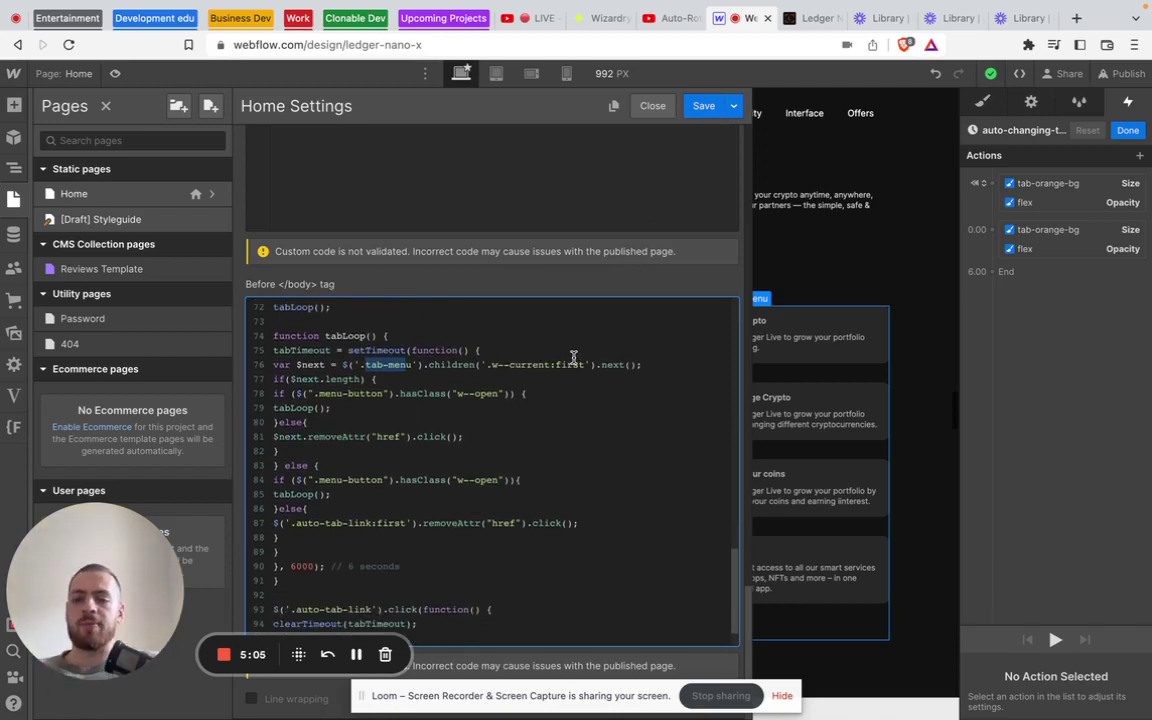